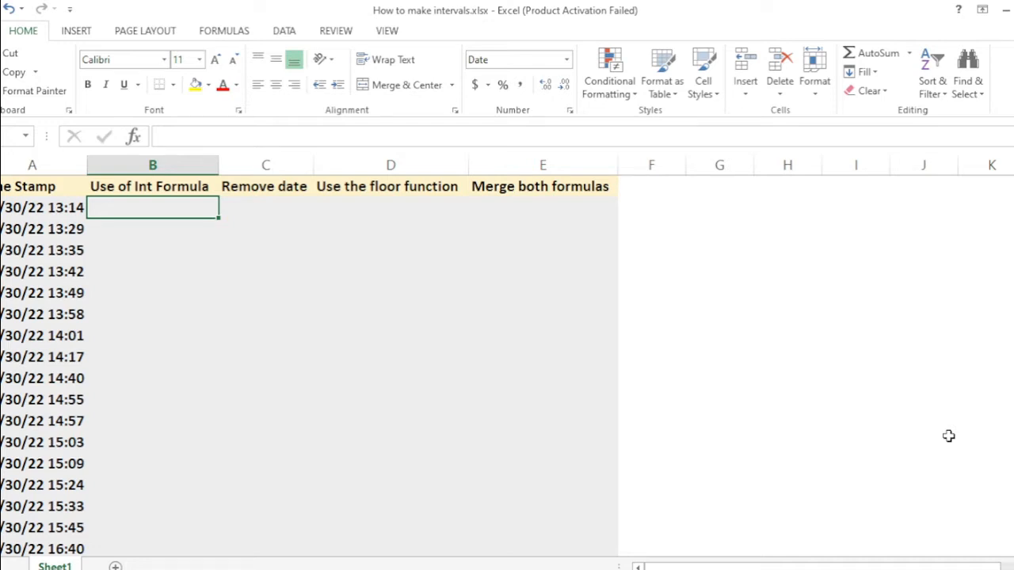
# Step: Examine the time stamps in column A from first to last and the Use of Int Formula heading
pyautogui.press('Left')
pyautogui.press('Right')
pyautogui.press('Left')
pyautogui.hotkey('ctrl', 'Down')
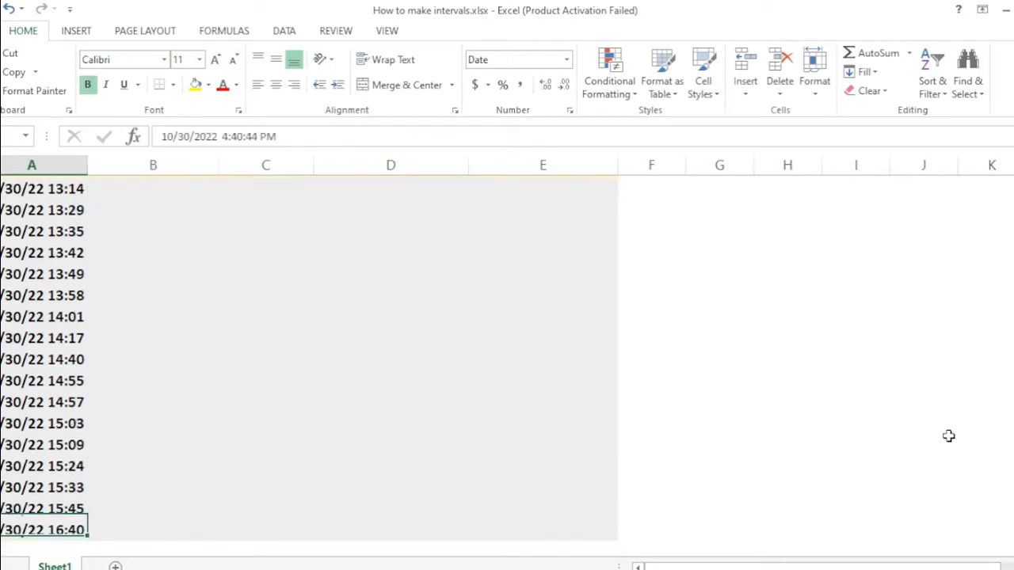
pyautogui.hotkey('ctrl', 'Up')
pyautogui.press('Down')
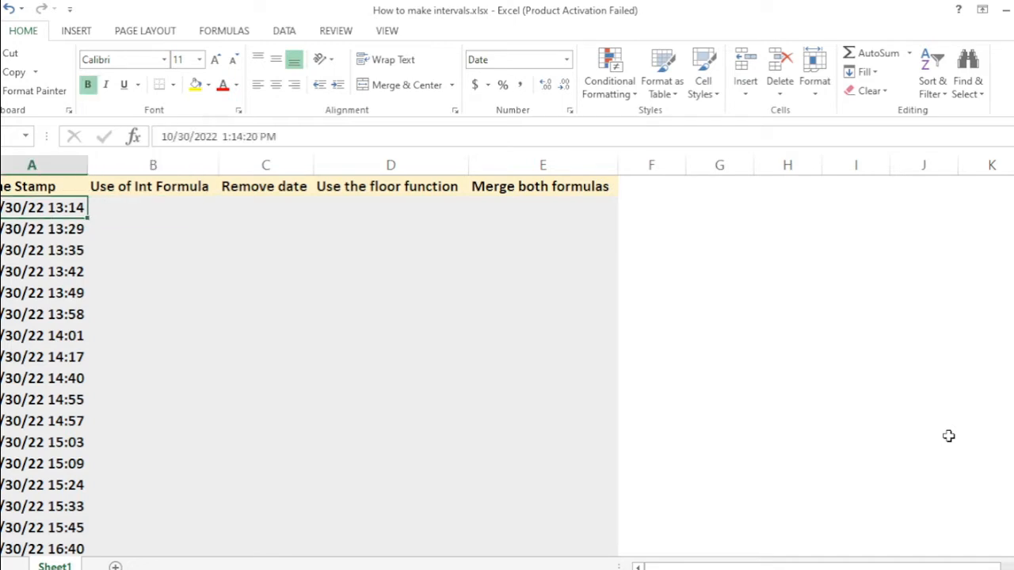
pyautogui.press('Right')
pyautogui.press('Up')
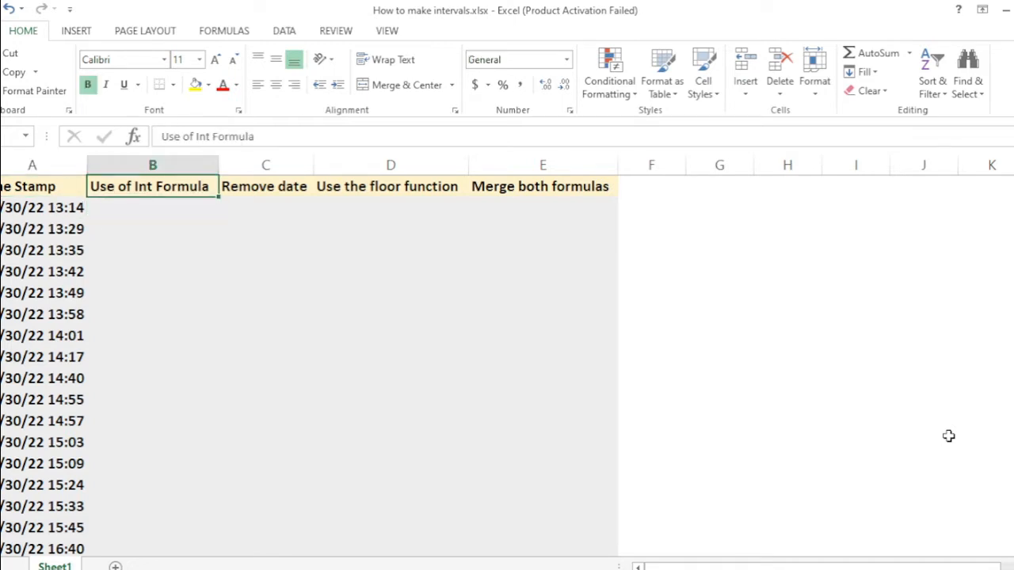
pyautogui.press('Down')
pyautogui.press('Up')
pyautogui.press('Down')
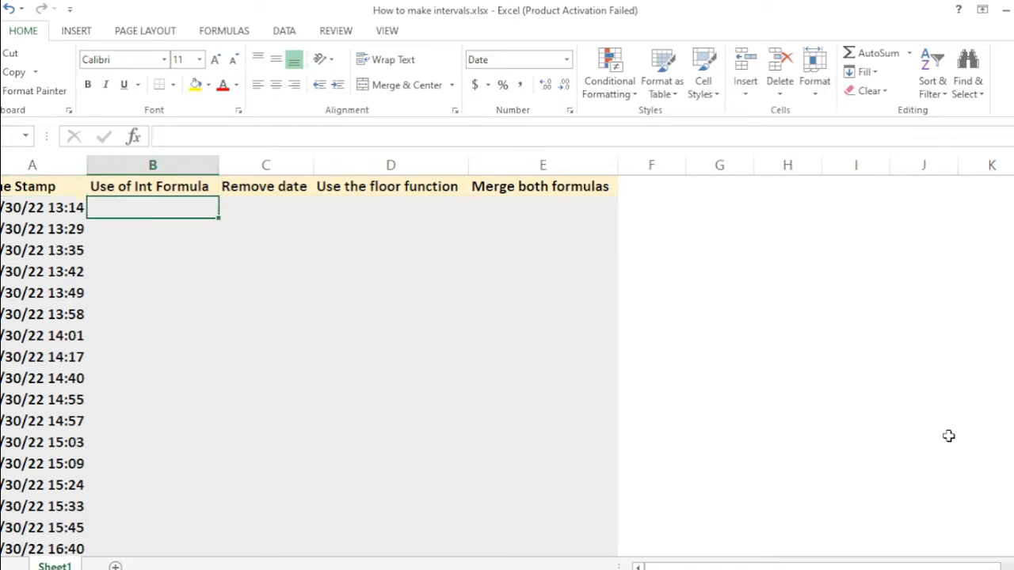
# Step: Copy the first time stamp in A2 and paste it into G2 as values only
pyautogui.press('Left')
pyautogui.hotkey('ctrl', 'c')
pyautogui.press('Right')
pyautogui.press('Right')
pyautogui.press('Right')
pyautogui.press('Right')
pyautogui.press('Right')
pyautogui.press('Right')
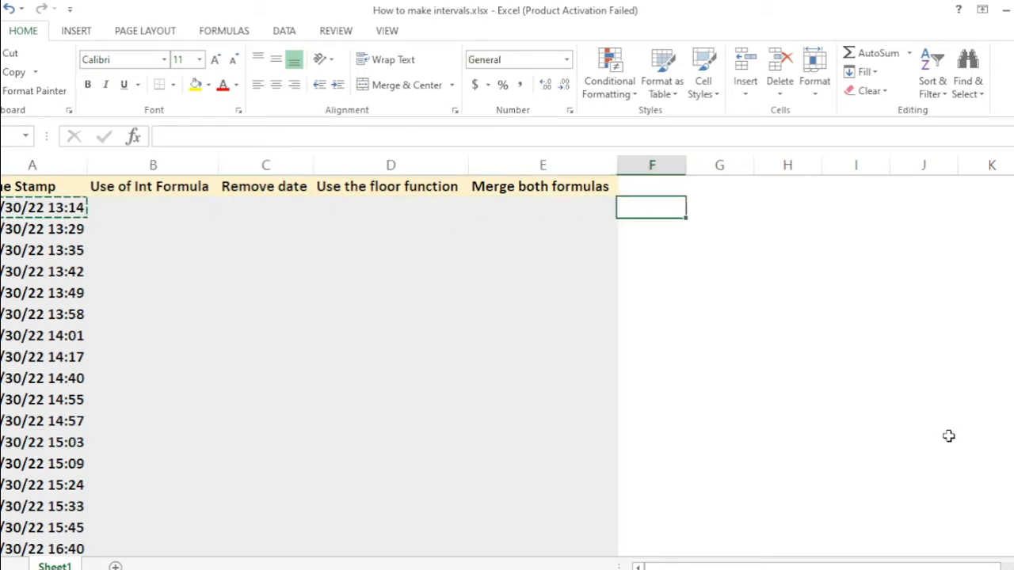
pyautogui.hotkey('ctrl', 'alt', 'v')
pyautogui.press('v')
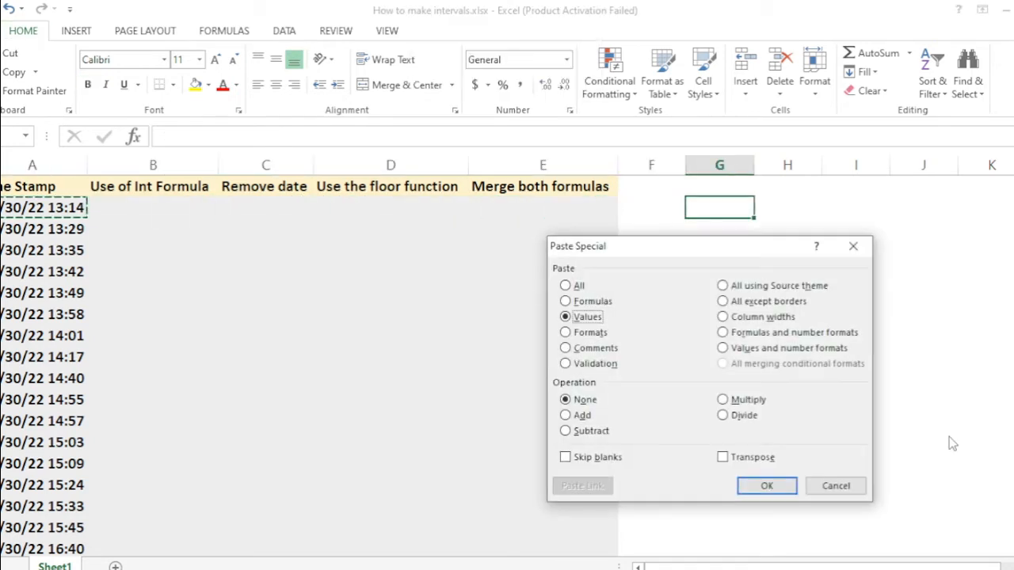
pyautogui.press('Return')
pyautogui.press('Left')
pyautogui.press('Right')
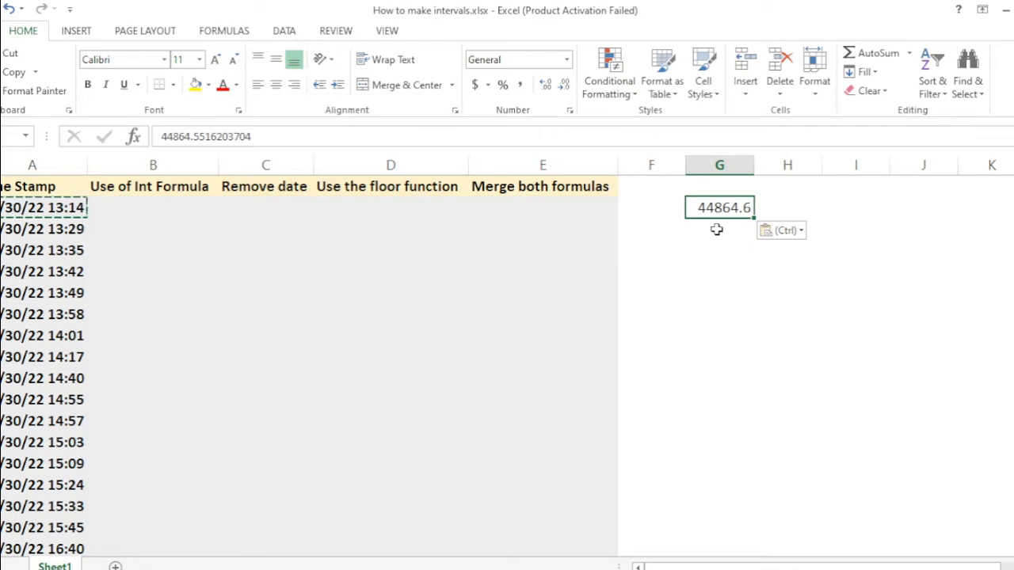
# Step: Enter the formula =INT(G2) in cell H2
pyautogui.click(809, 206)
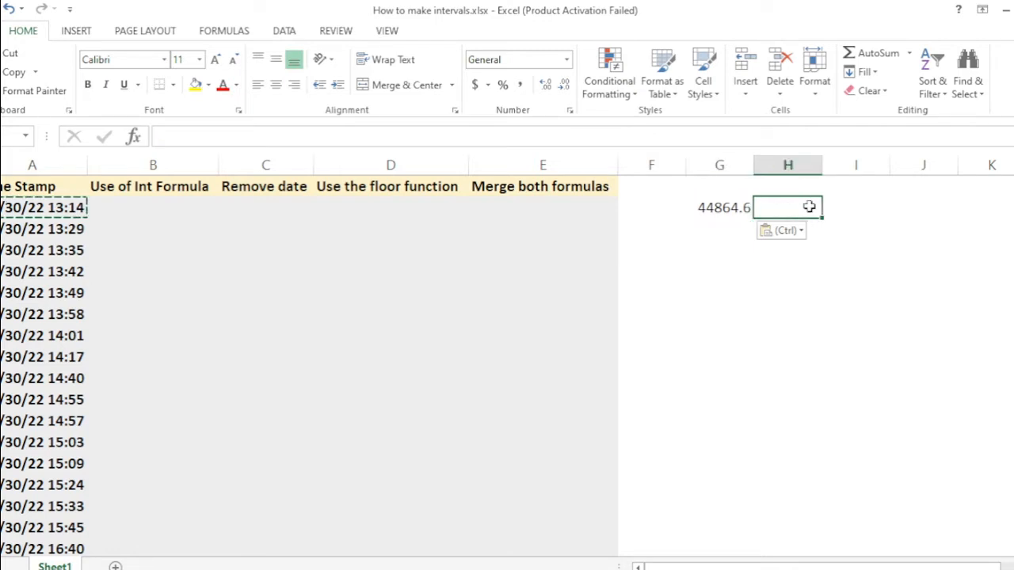
pyautogui.write('=')
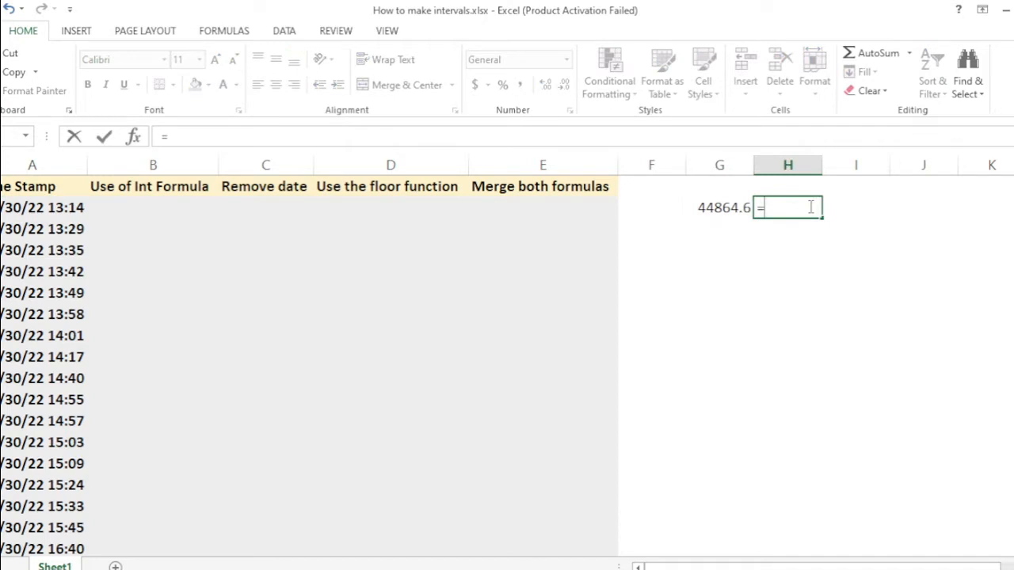
pyautogui.write('int')
pyautogui.press('Tab')
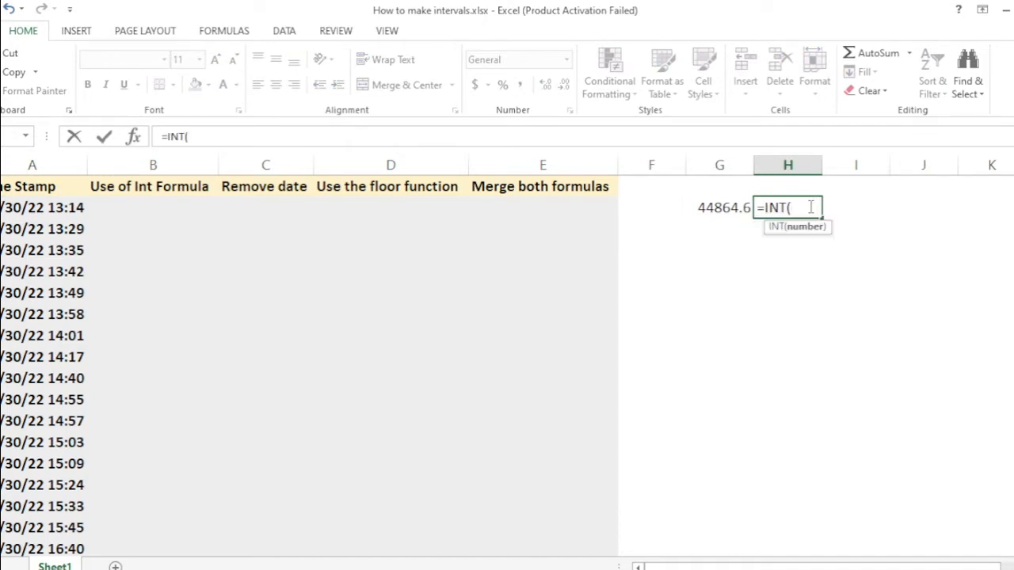
pyautogui.press('Left')
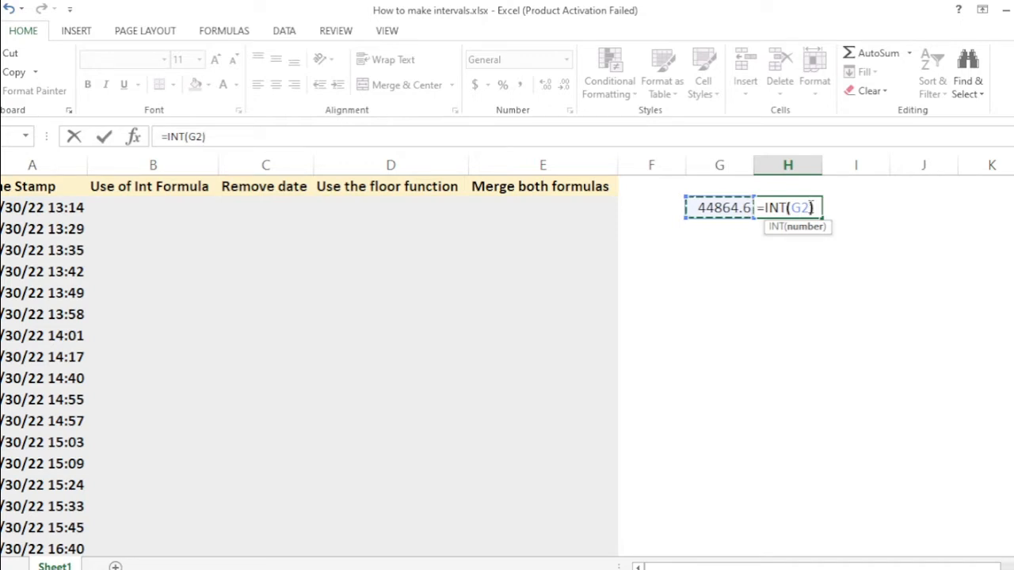
pyautogui.write(')')
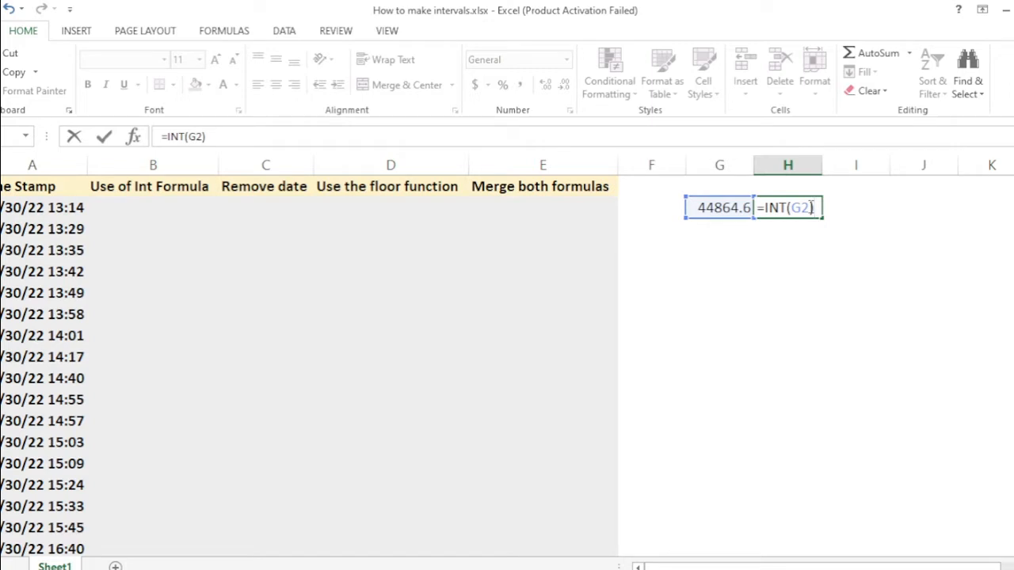
pyautogui.hotkey('ctrl', 'Return')
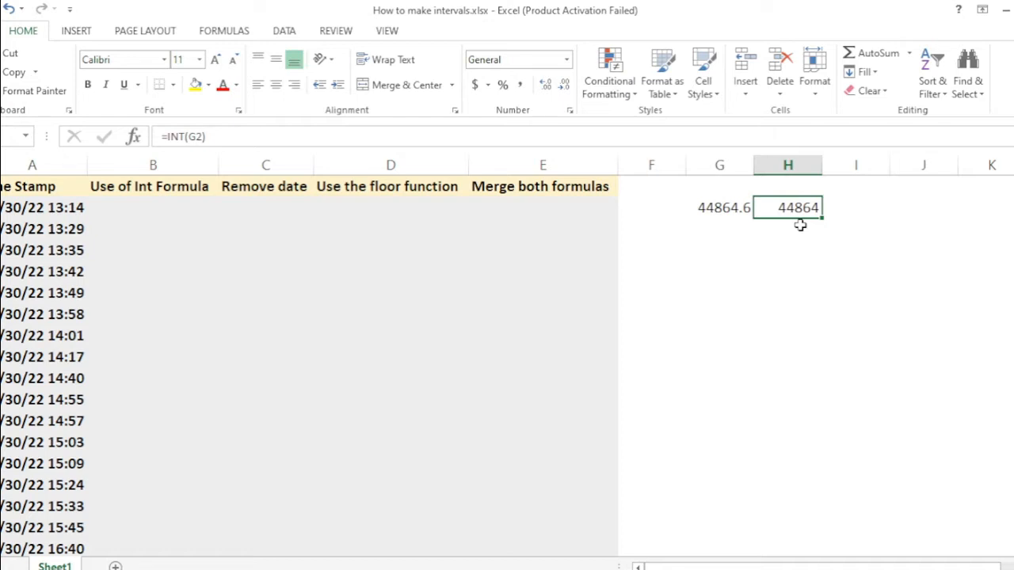
pyautogui.press('Left')
pyautogui.press('Left')
pyautogui.press('Right')
pyautogui.press('Right')
# Step: Enter the formula =INT(A2) in cell B2 under Use of Int Formula
pyautogui.press('Left')
pyautogui.press('Left')
pyautogui.press('Left')
pyautogui.press('Left')
pyautogui.press('Left')
pyautogui.press('Left')
pyautogui.press('Left')
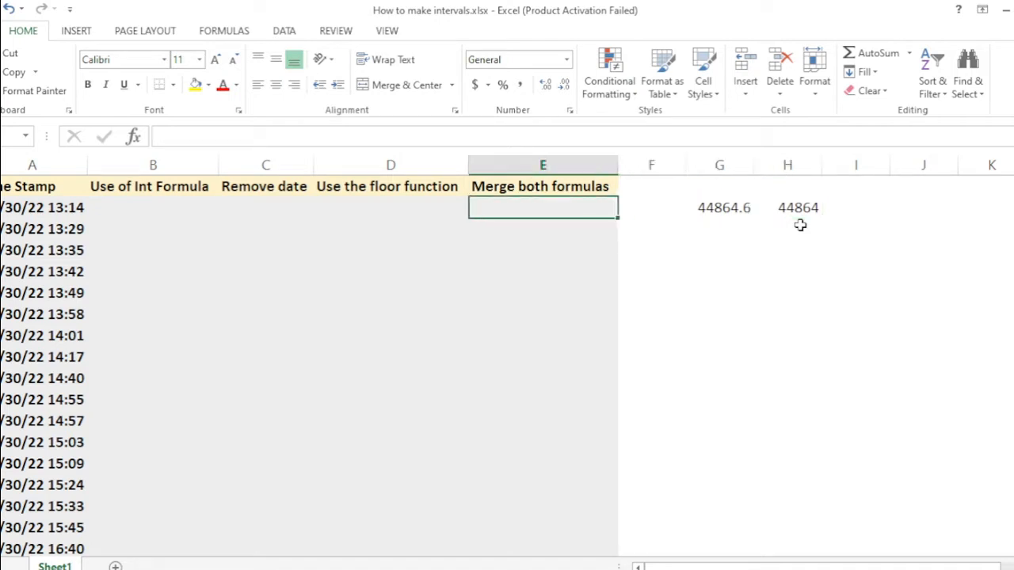
pyautogui.press('Right')
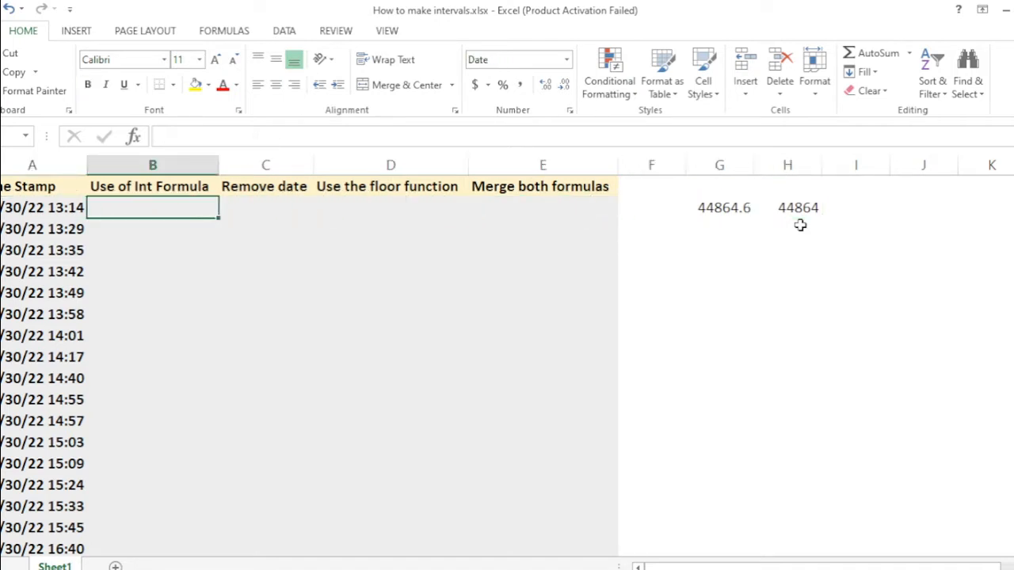
pyautogui.write('=in')
pyautogui.press('Tab')
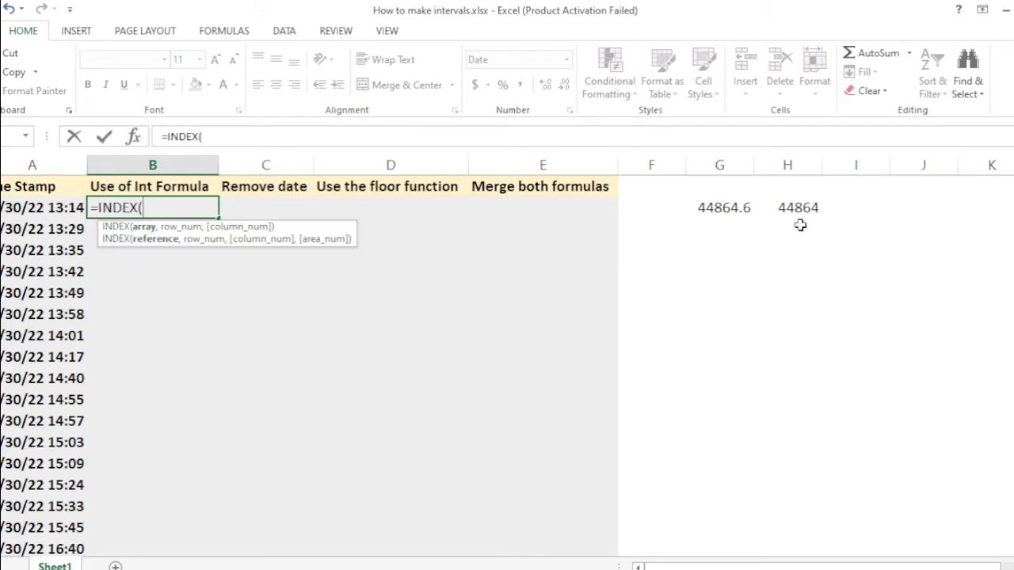
pyautogui.press('BackSpace')
pyautogui.press('BackSpace')
pyautogui.press('BackSpace')
pyautogui.press('BackSpace')
pyautogui.write('t')
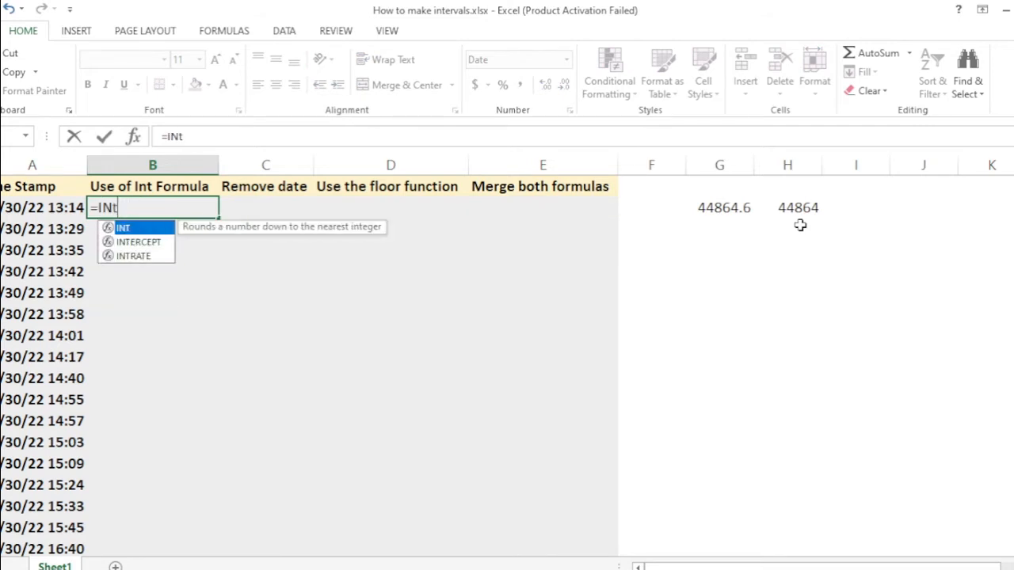
pyautogui.press('Tab')
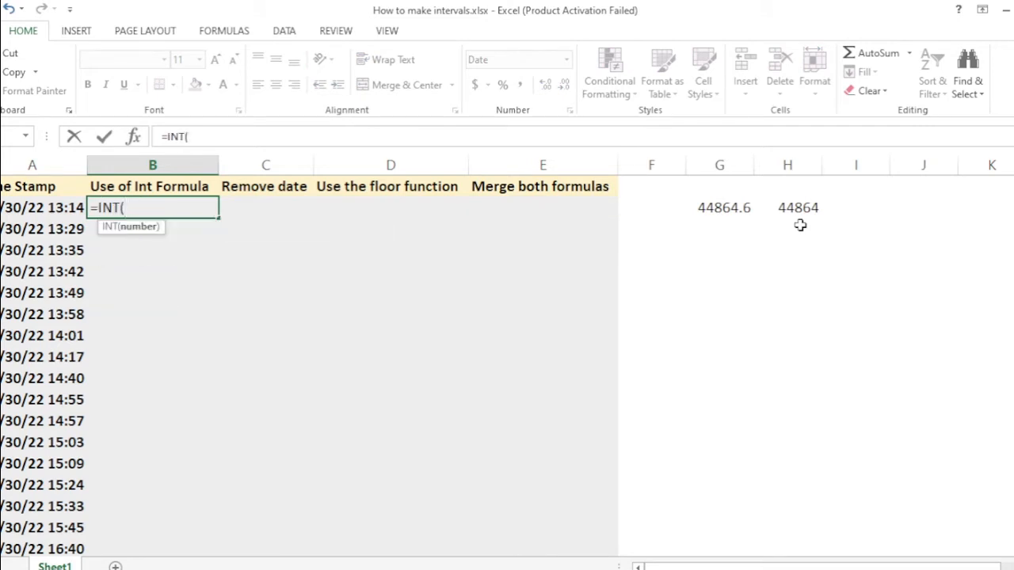
pyautogui.press('Left')
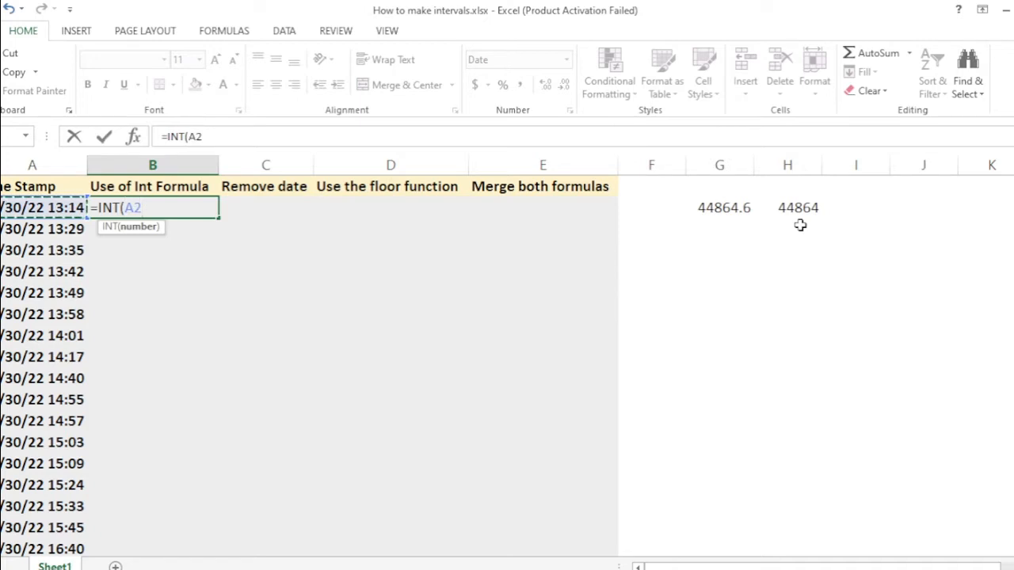
pyautogui.write(')')
pyautogui.press('Return')
# Step: Compare the INT result in B2 with the time stamp in A2 and the pasted serial value in G2
pyautogui.press('Up')
pyautogui.press('Left')
pyautogui.press('Right')
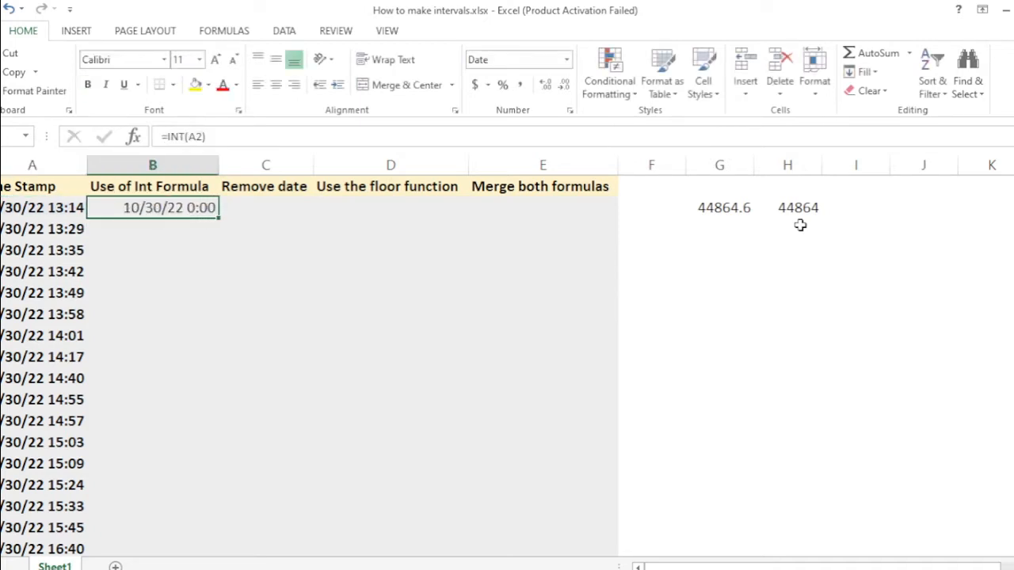
pyautogui.press('Left')
pyautogui.press('Right')
pyautogui.press('Right')
pyautogui.press('Left')
pyautogui.press('Right')
pyautogui.press('Right')
pyautogui.press('Right')
pyautogui.press('Right')
pyautogui.press('Right')
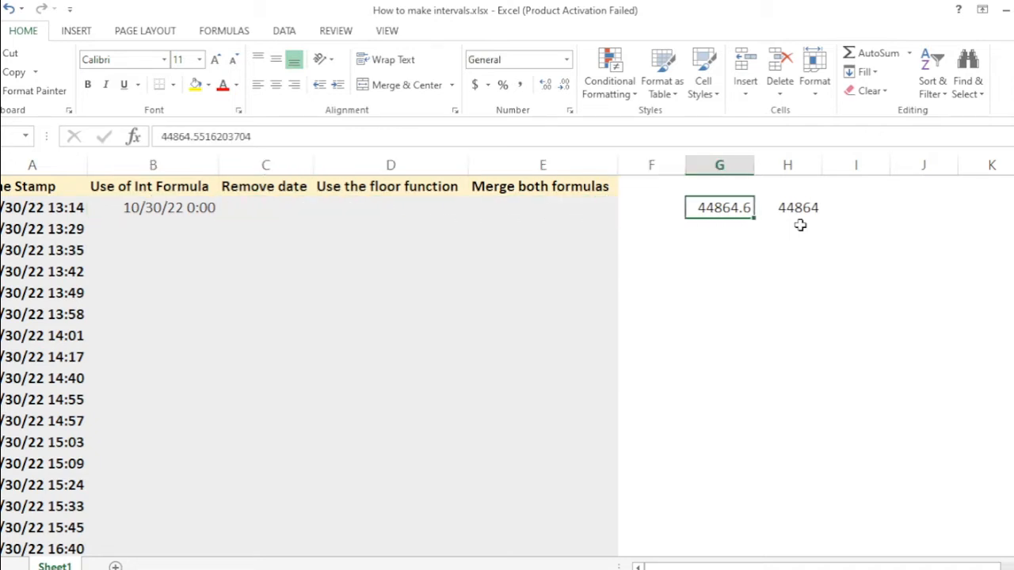
pyautogui.press('Left')
pyautogui.press('Left')
pyautogui.press('Left')
pyautogui.press('Left')
pyautogui.press('Left')
pyautogui.press('Left')
pyautogui.press('Right')
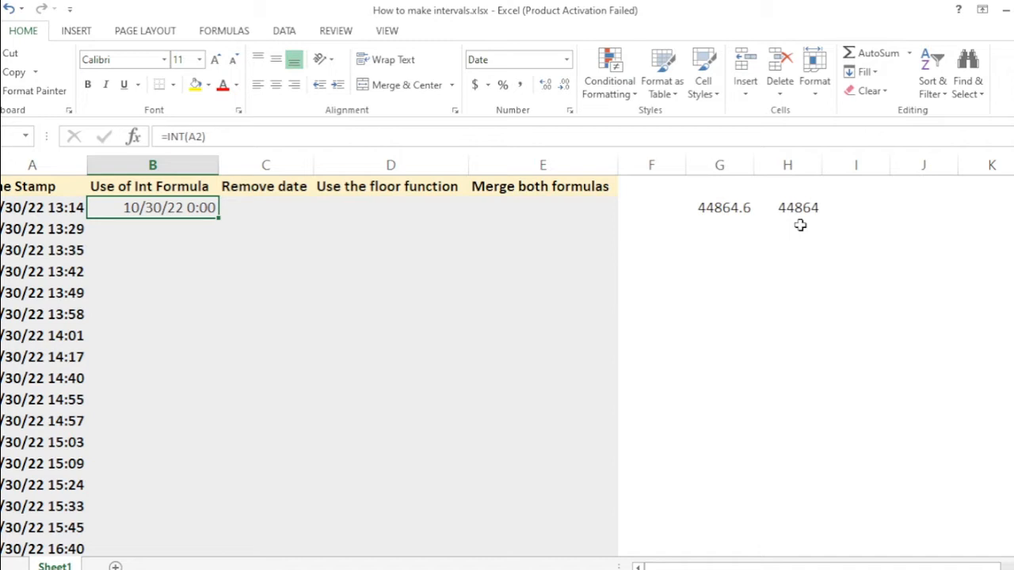
# Step: Enter the formula =A2-B2 in cell C2 under Remove date to subtract the date from the time stamp
pyautogui.press('Right')
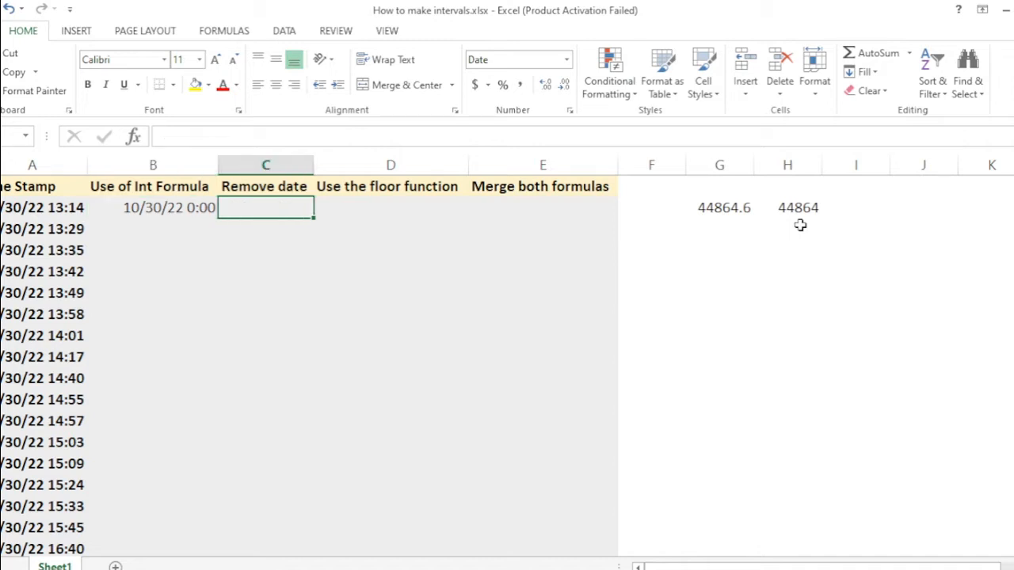
pyautogui.write('=')
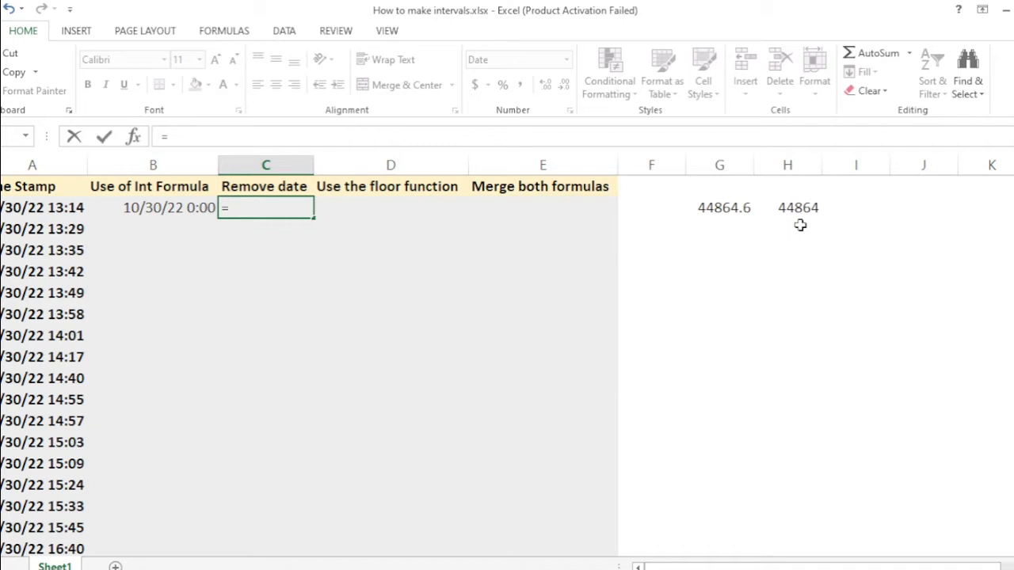
pyautogui.write('=')
pyautogui.press('BackSpace')
pyautogui.press('Left')
pyautogui.press('Left')
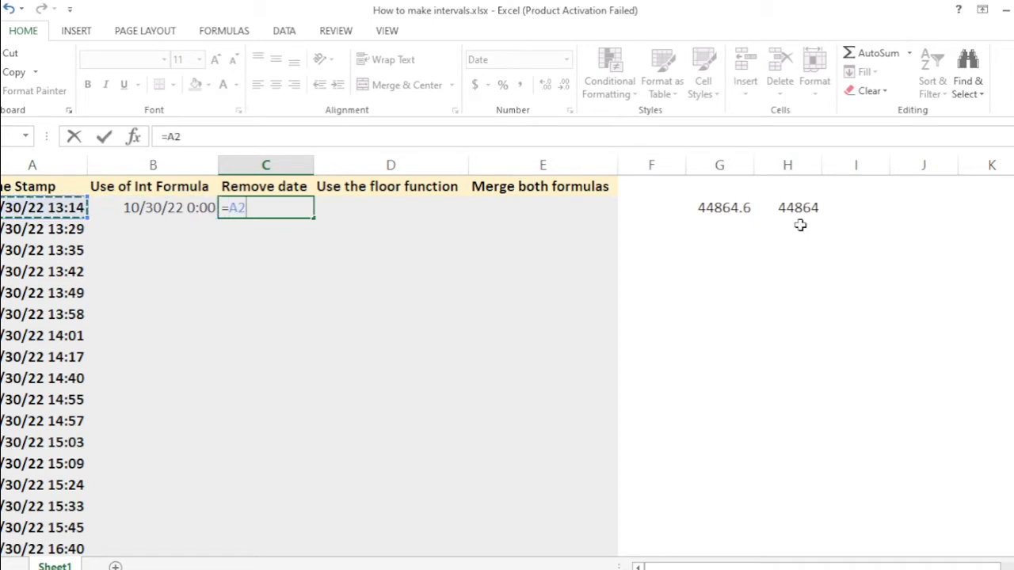
pyautogui.write('-')
pyautogui.press('Left')
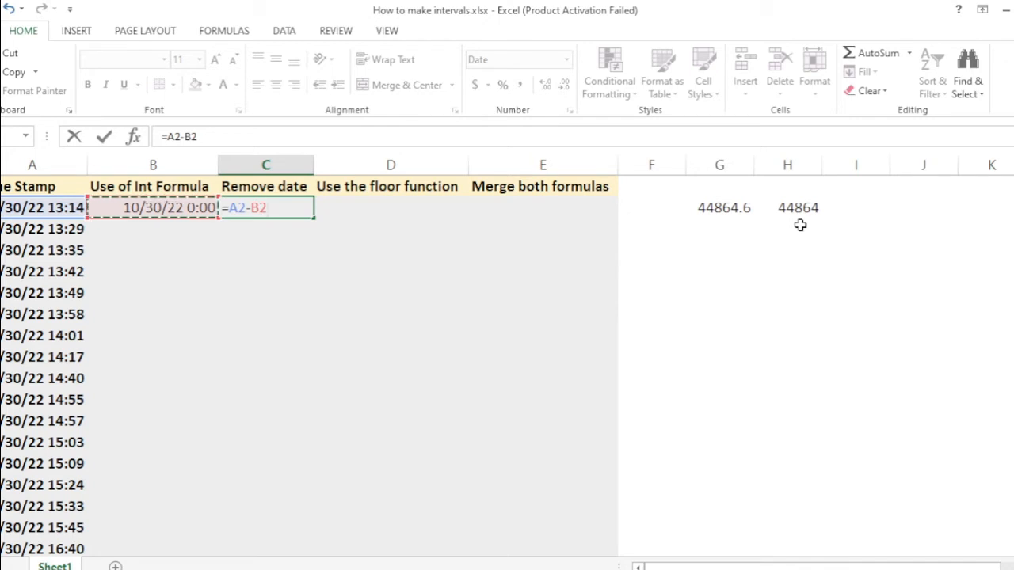
pyautogui.hotkey('ctrl', 'Return')
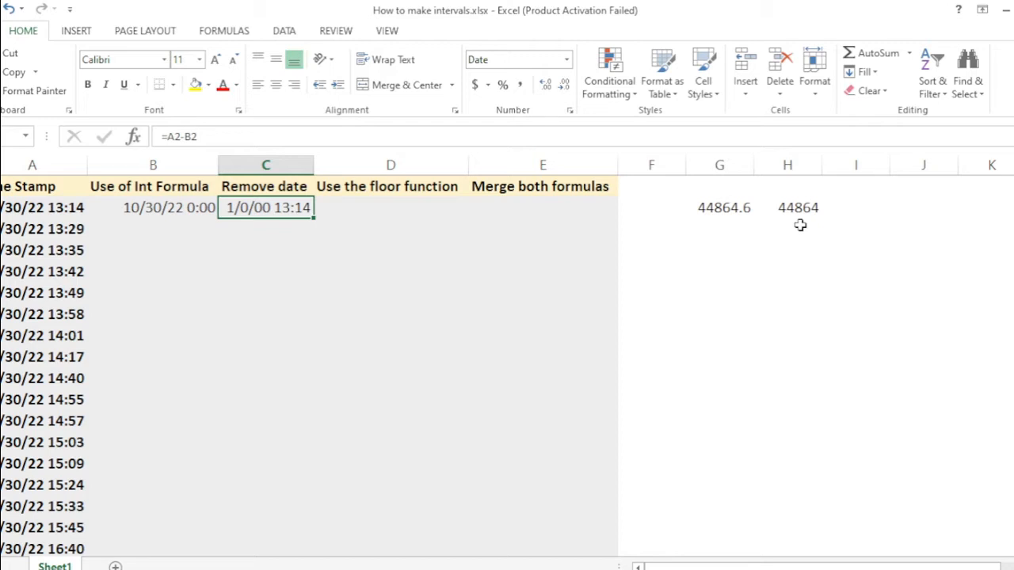
# Step: Enter the formula =FLOOR(C2,TIME(01,00,00)) in cell D2 under Use the floor function to round the time down to the hour
pyautogui.press('Right')
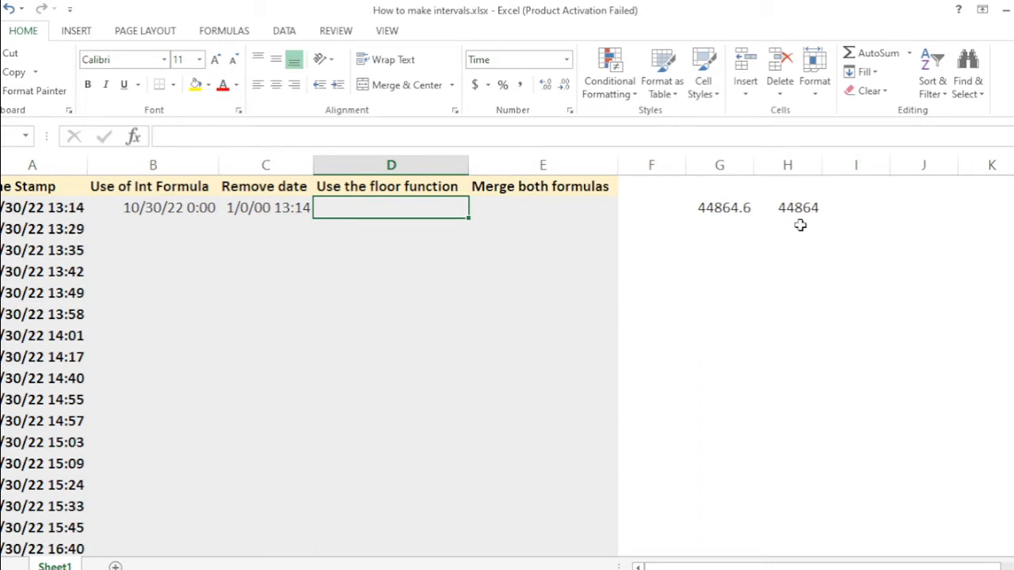
pyautogui.write('=')
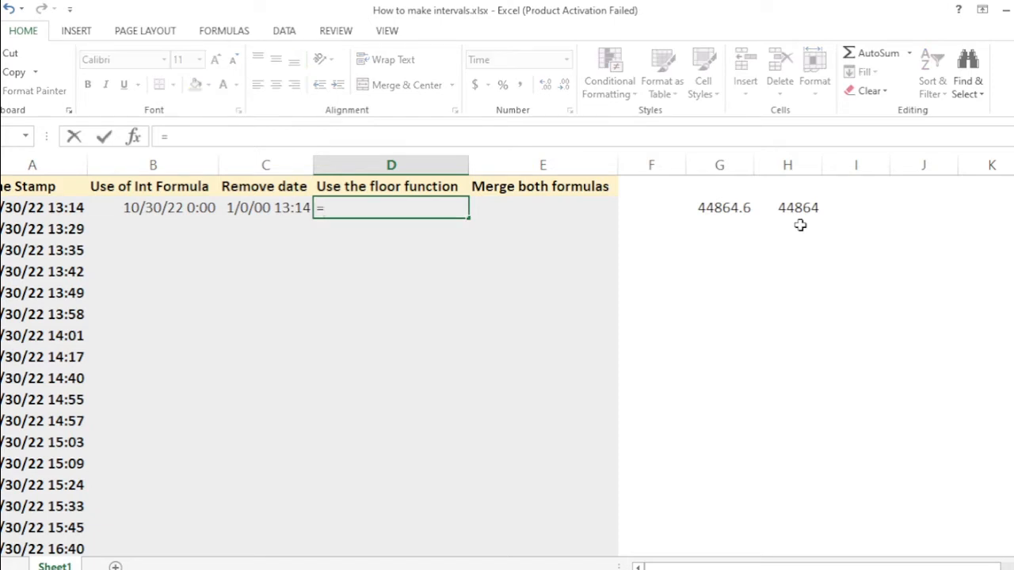
pyautogui.write('fl')
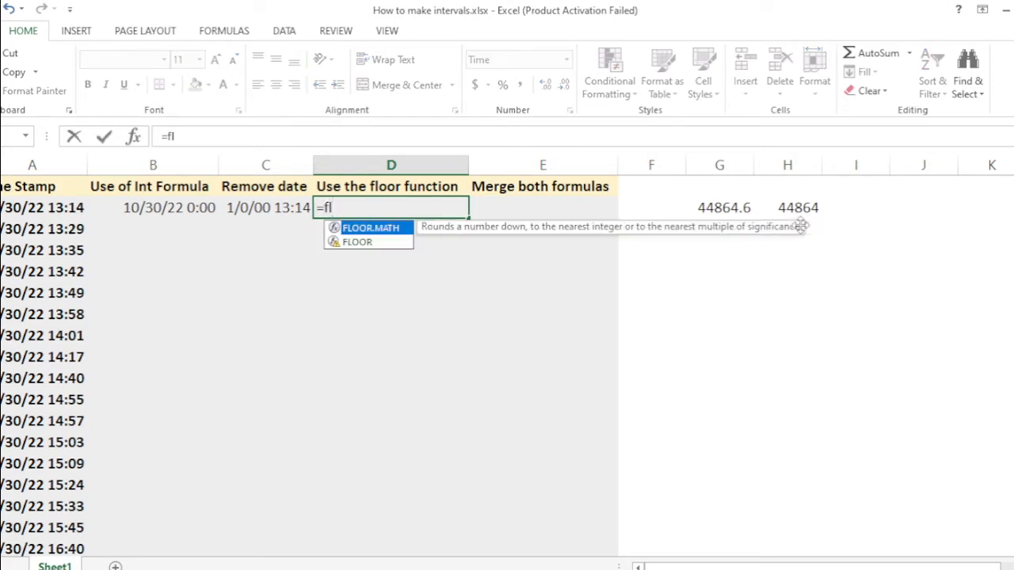
pyautogui.write('oor')
pyautogui.press('Tab')
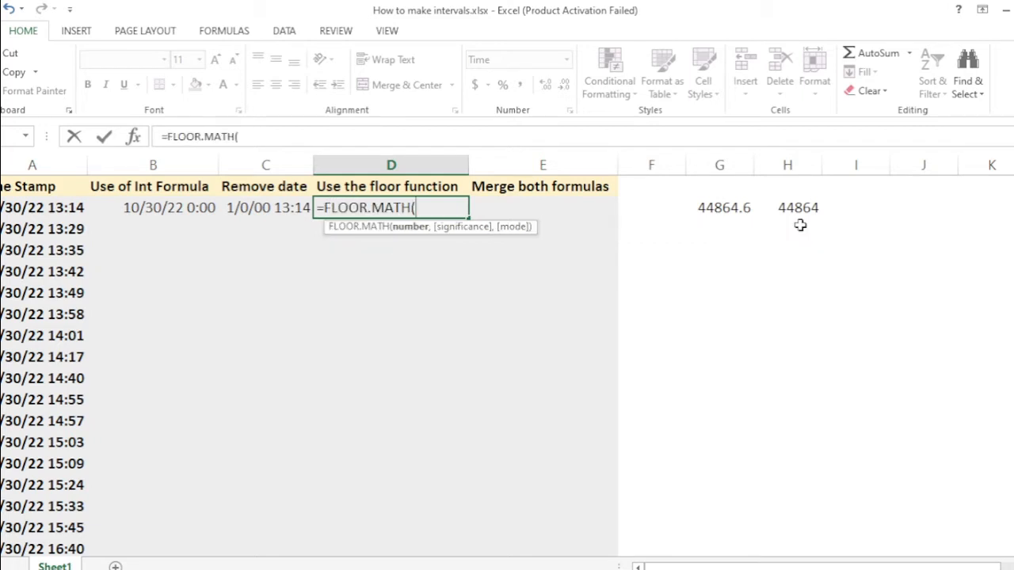
pyautogui.press('BackSpace')
pyautogui.press('BackSpace')
pyautogui.press('BackSpace')
pyautogui.press('BackSpace')
pyautogui.press('BackSpace')
pyautogui.press('BackSpace')
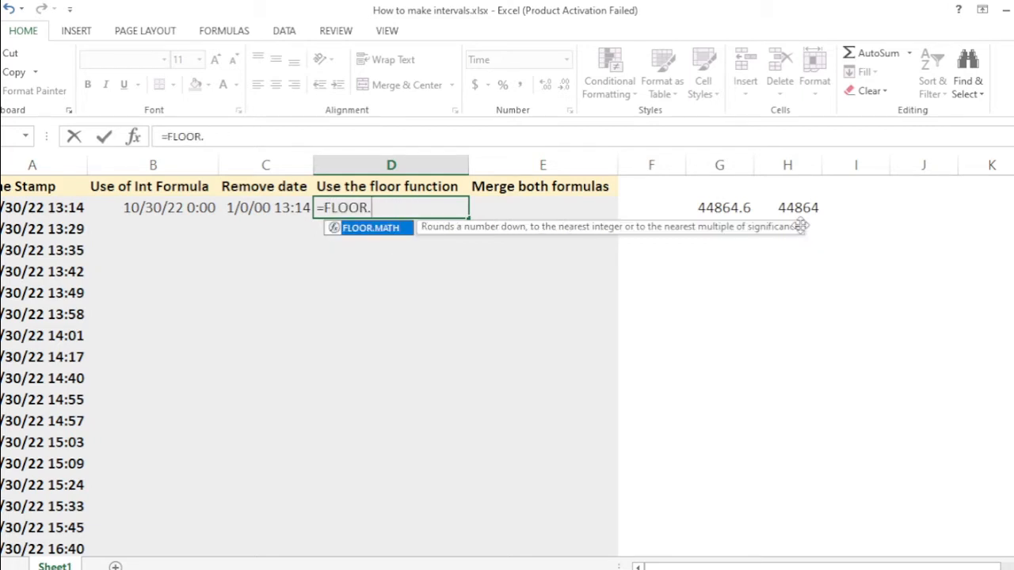
pyautogui.write('(')
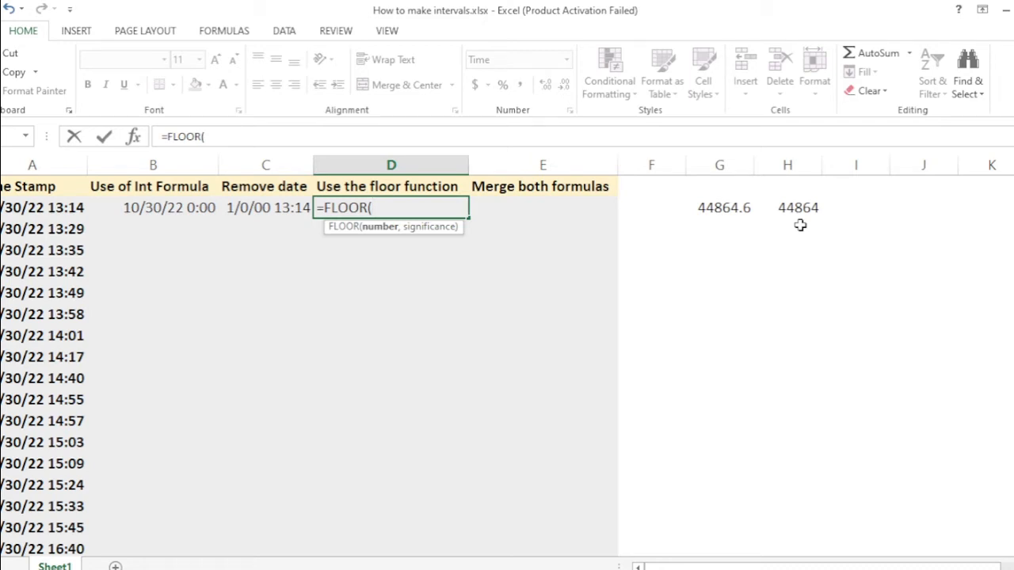
pyautogui.press('Left')
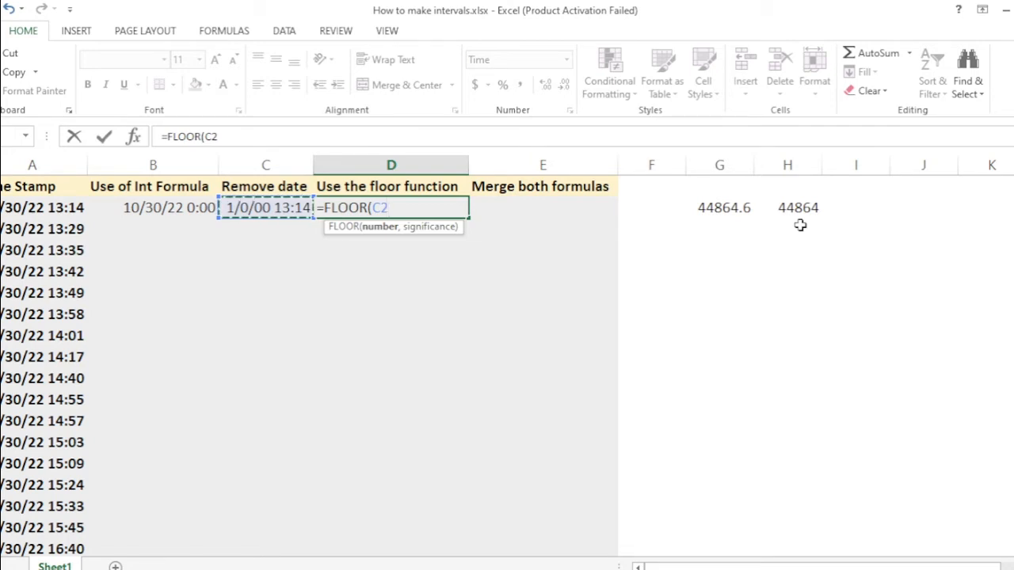
pyautogui.write(',')
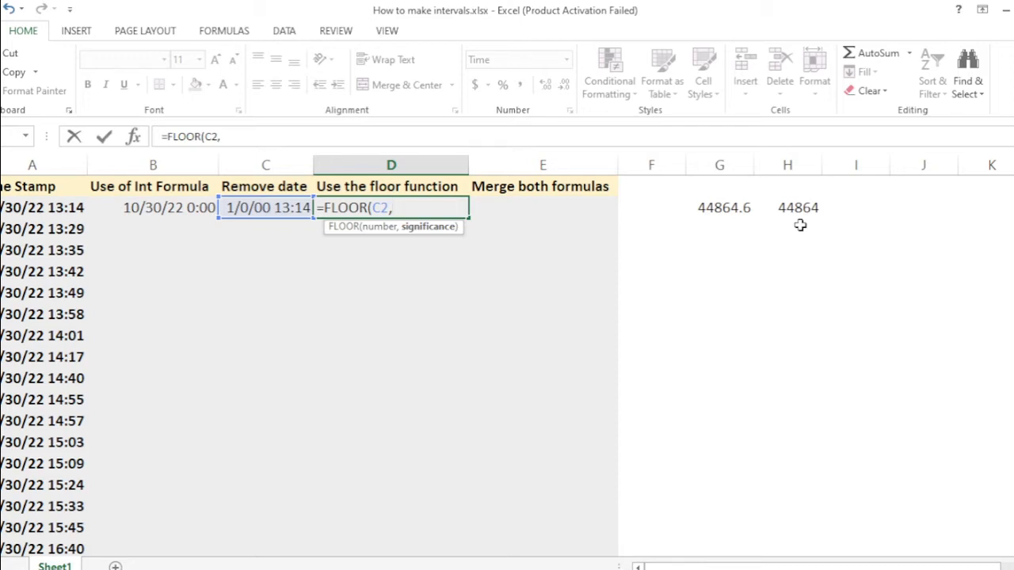
pyautogui.write('time')
pyautogui.press('Tab')
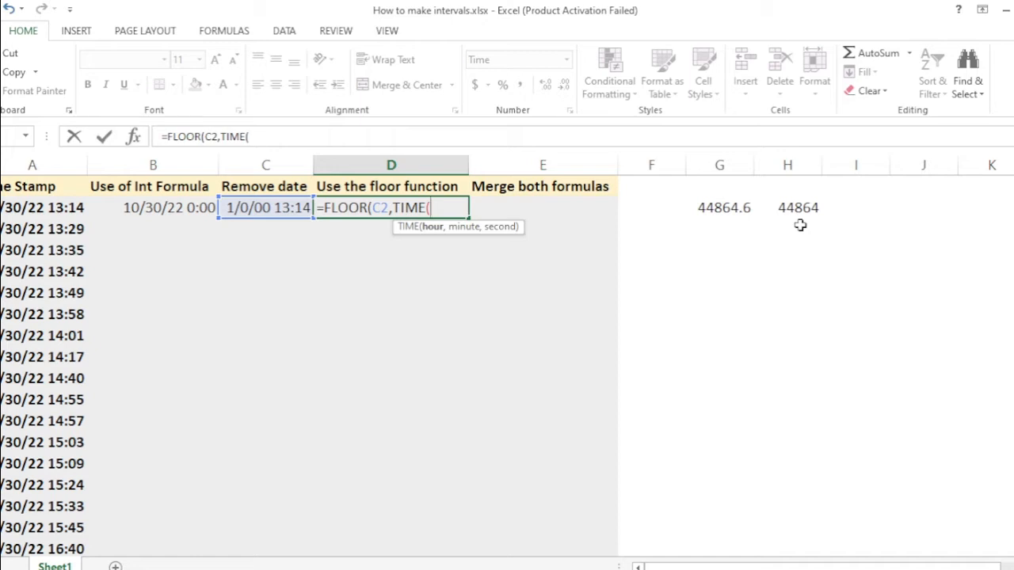
pyautogui.write('01,00,1')
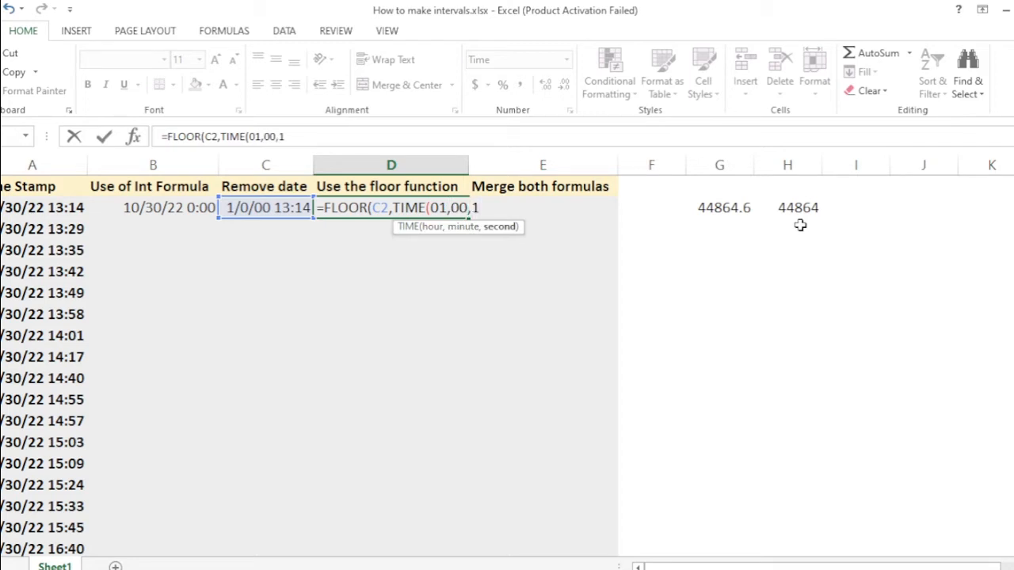
pyautogui.press('BackSpace')
pyautogui.write('00)')
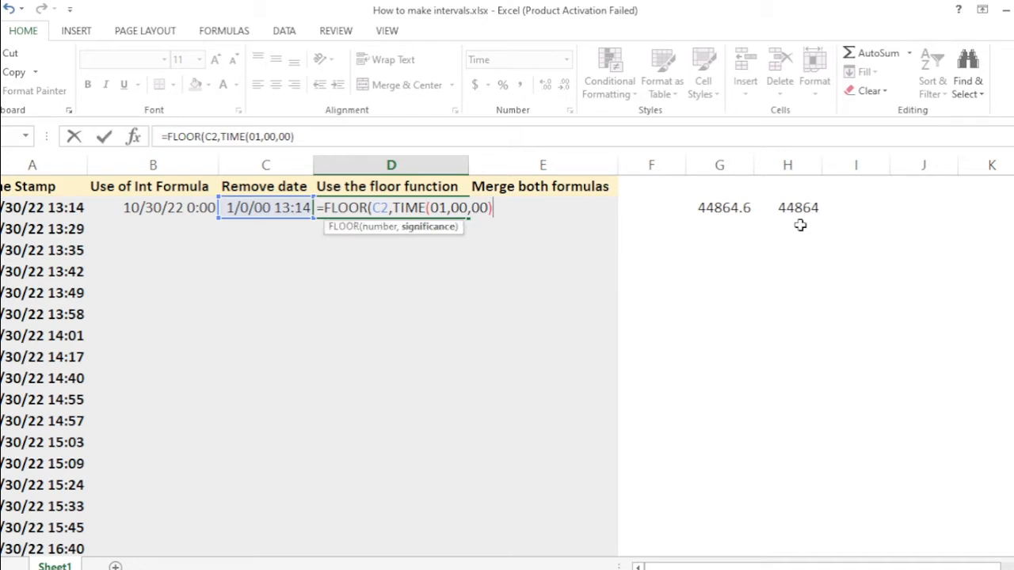
pyautogui.write(')')
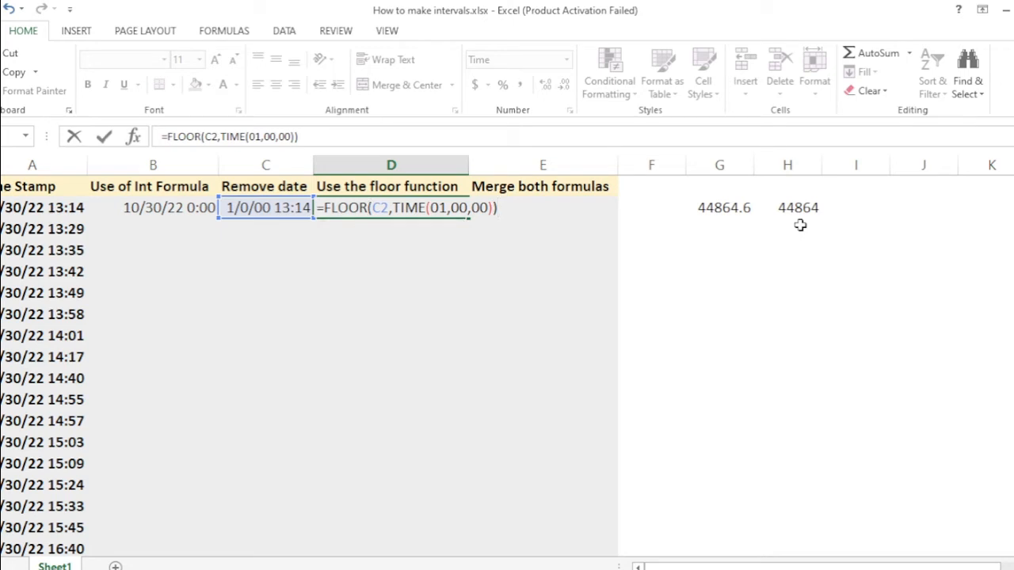
pyautogui.press('Return')
pyautogui.press('Up')
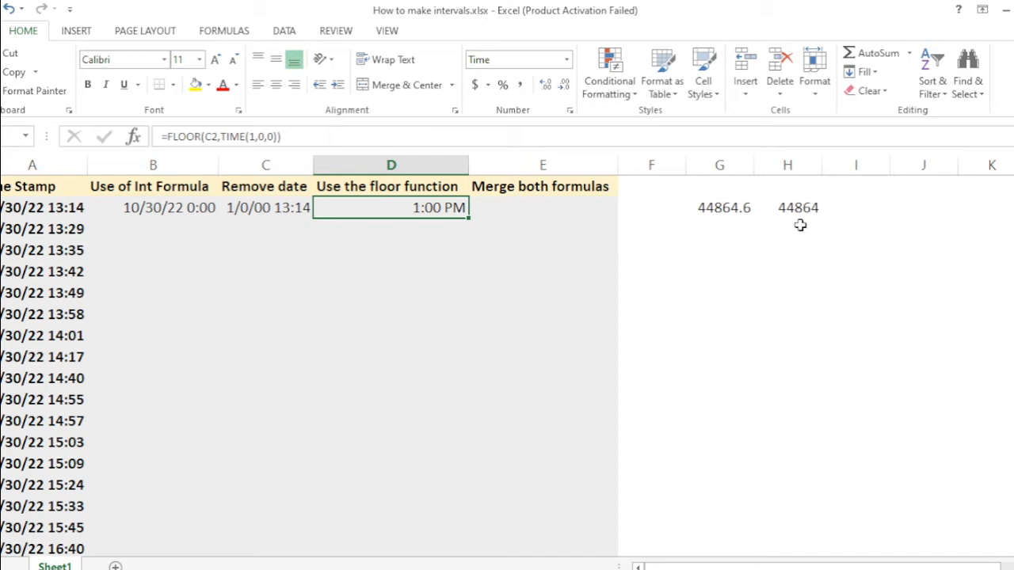
pyautogui.press('Down')
pyautogui.press('Up')
# Step: Change the interval in D2's FLOOR formula to 30 minutes, making it =FLOOR(C2,TIME(0,30,0))
pyautogui.click(299, 135)
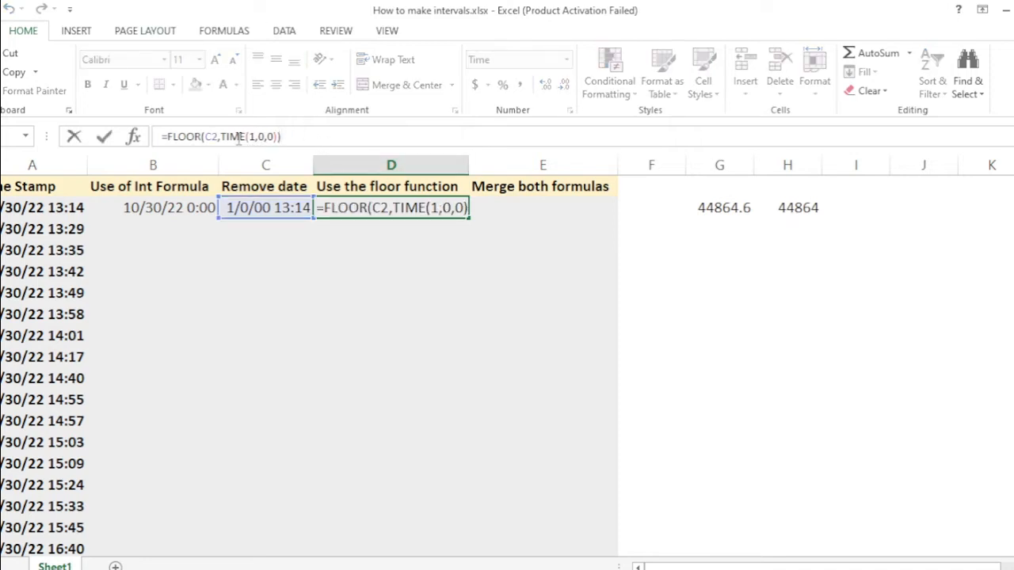
pyautogui.click(255, 136)
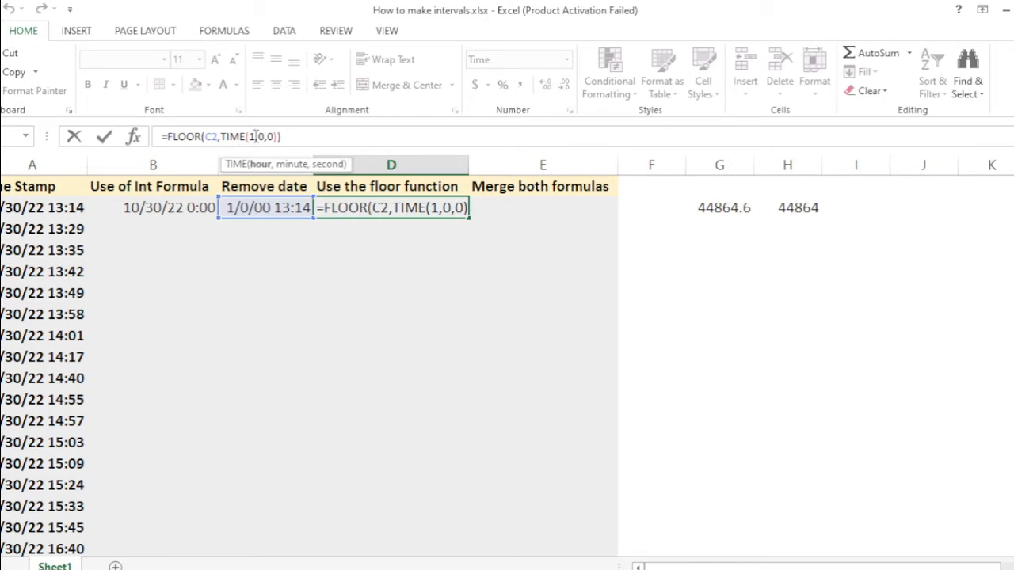
pyautogui.press('BackSpace')
pyautogui.write('0')
pyautogui.press('Right')
pyautogui.press('Right')
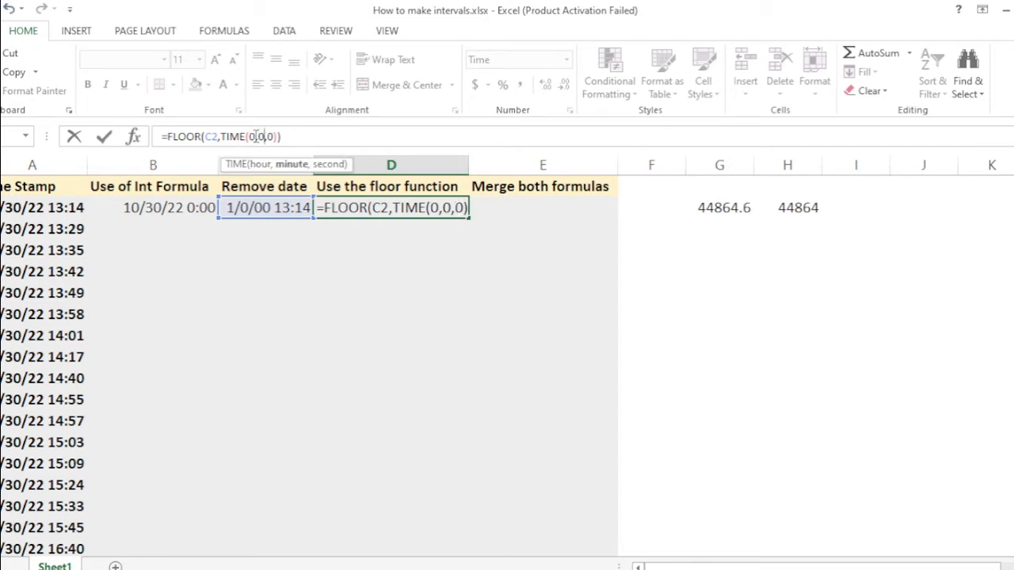
pyautogui.press('BackSpace')
pyautogui.write('30')
pyautogui.press('Right')
pyautogui.press('Return')
pyautogui.press('Up')
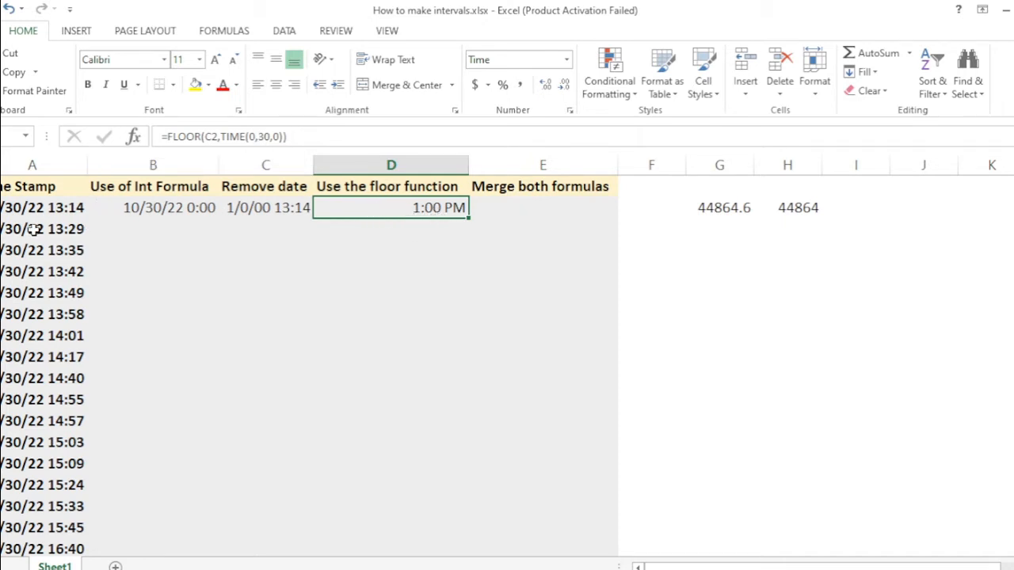
# Step: Fill the FLOOR formula from D2 down through D4
pyautogui.click(59, 212)
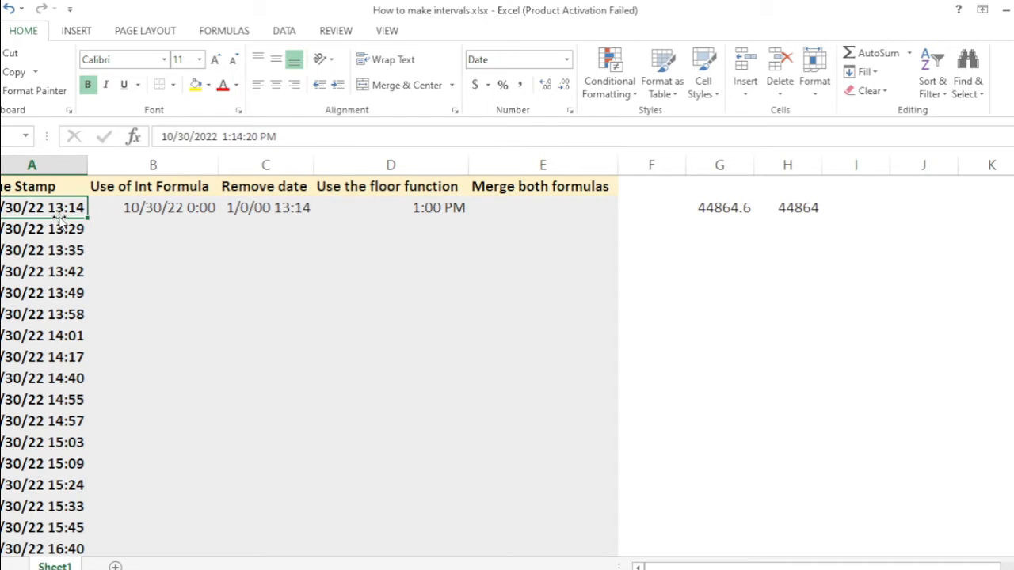
pyautogui.click(435, 217)
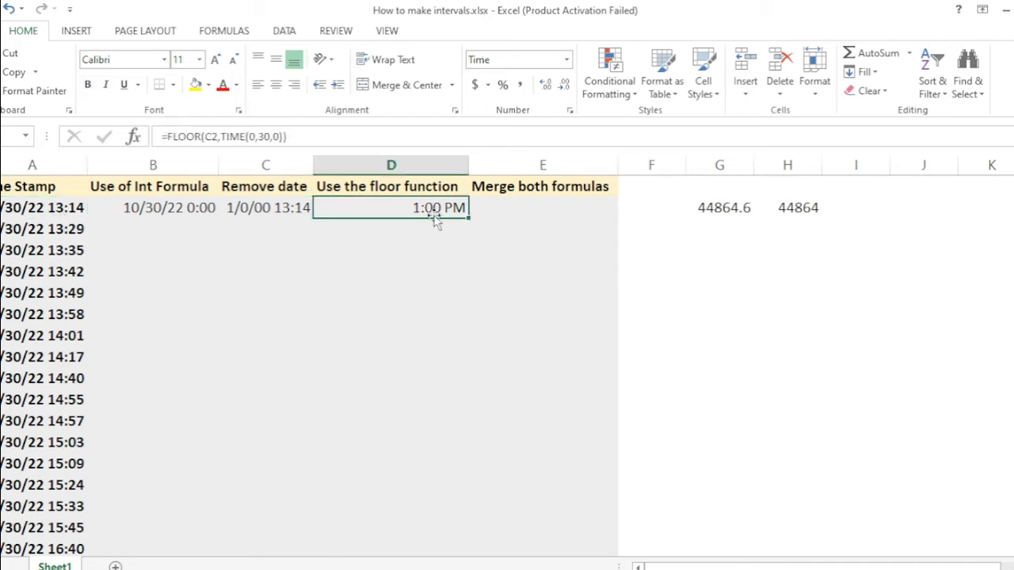
pyautogui.click(63, 249)
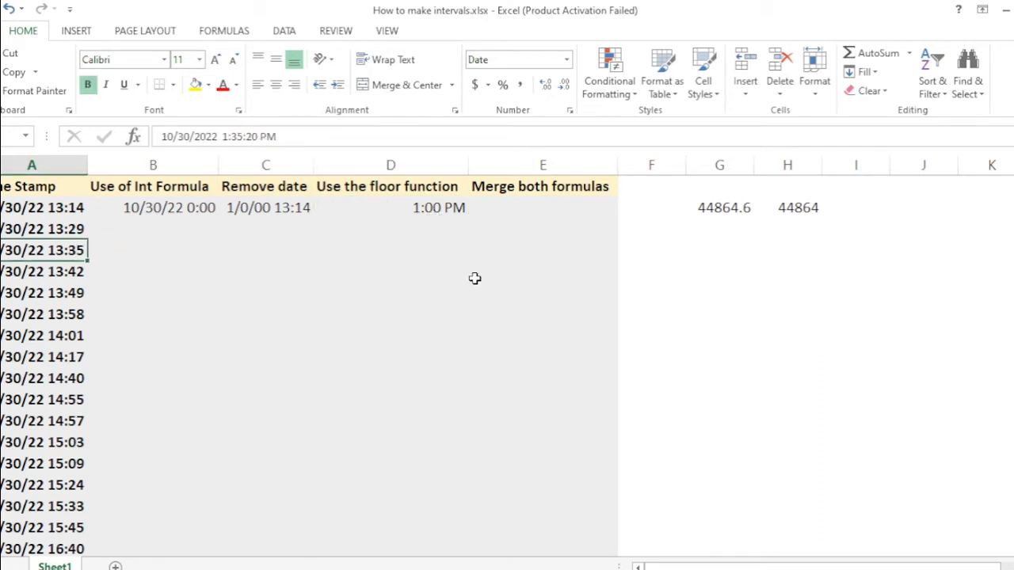
pyautogui.click(441, 270)
pyautogui.press('Up')
pyautogui.hotkey('shift', 'Up')
pyautogui.hotkey('shift', 'Up')
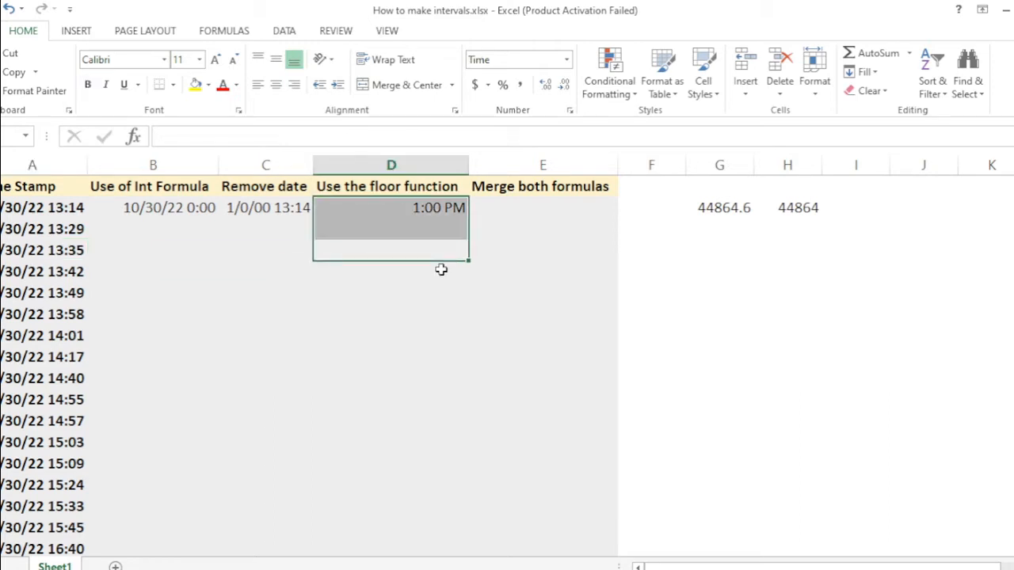
pyautogui.hotkey('ctrl', 'd')
pyautogui.press('Down')
pyautogui.press('Up')
pyautogui.press('Left')
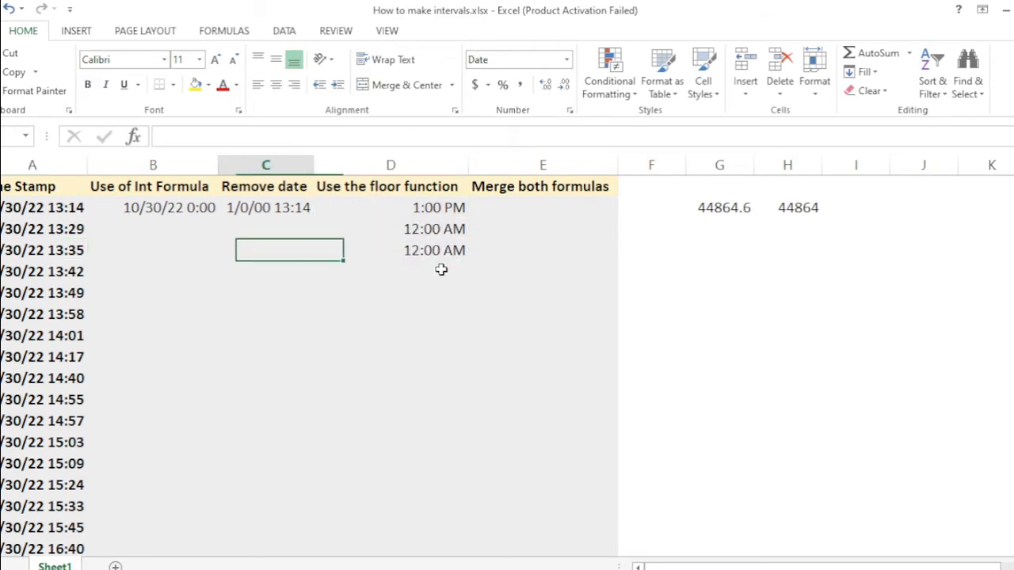
# Step: Inspect the FLOOR formula in D4 and the row 4 cells it depends on
pyautogui.press('Left')
pyautogui.press('Left')
pyautogui.press('Right')
pyautogui.press('Right')
pyautogui.press('Right')
pyautogui.press('Right')
pyautogui.press('Left')
pyautogui.press('Left')
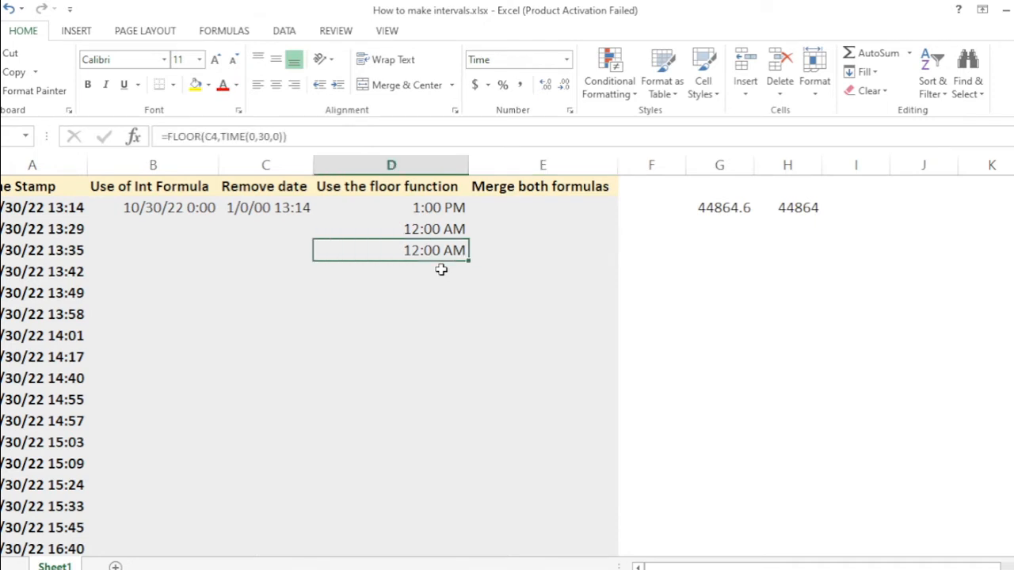
pyautogui.press('Left')
pyautogui.press('Left')
pyautogui.press('Right')
pyautogui.press('Right')
pyautogui.press('Right')
pyautogui.press('Right')
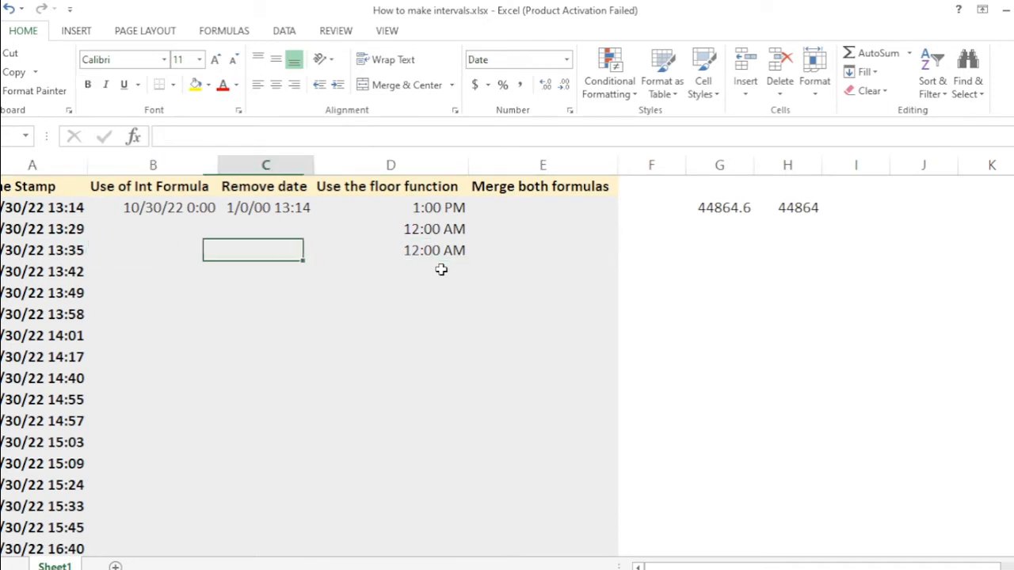
pyautogui.press('Left')
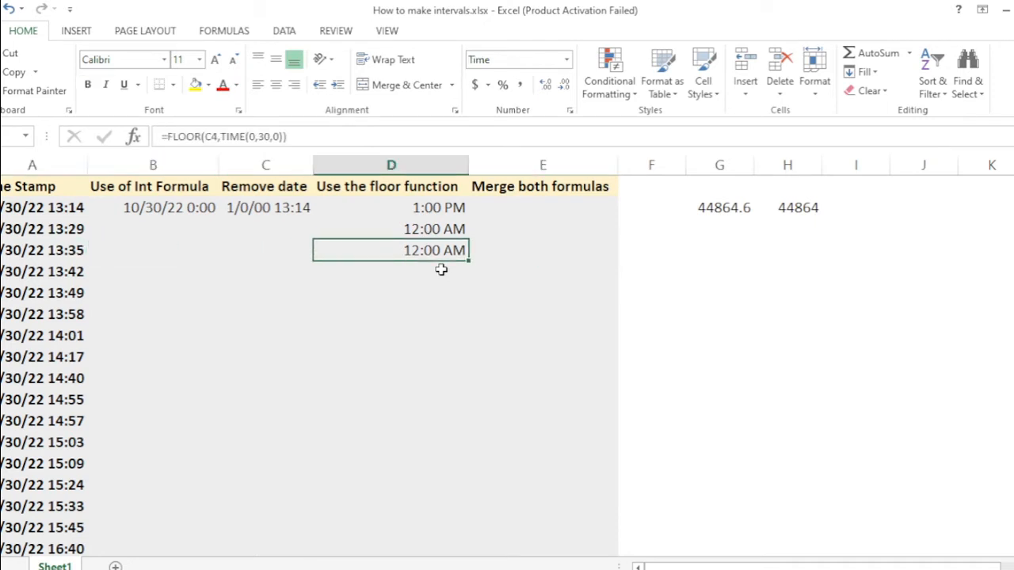
pyautogui.press('F2')
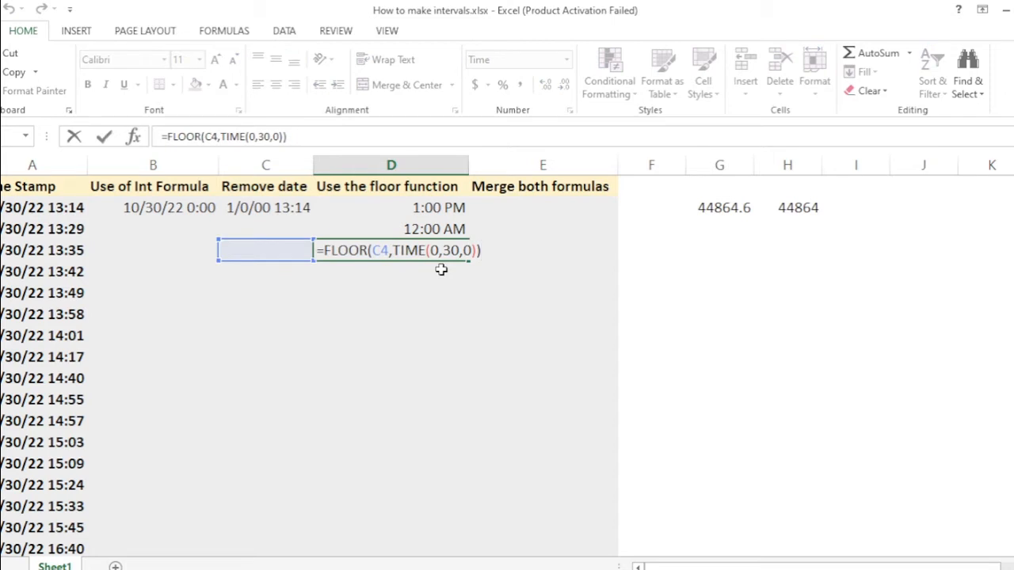
pyautogui.press('Escape')
# Step: Fill the INT and date-removal formulas from B2:C2 down through row 4
pyautogui.press('Left')
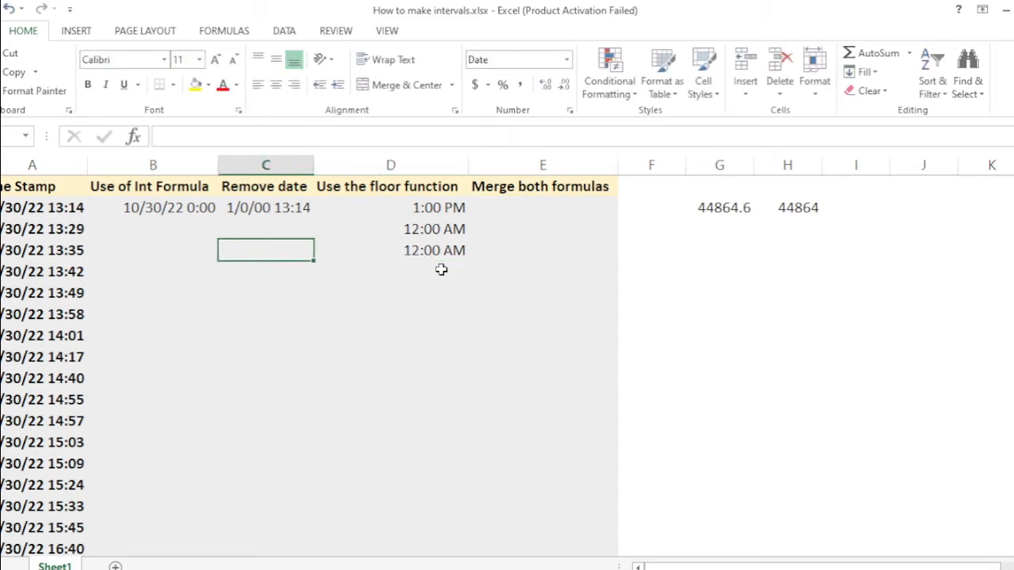
pyautogui.hotkey('shift', 'Left')
pyautogui.hotkey('shift', 'Up')
pyautogui.hotkey('shift', 'Up')
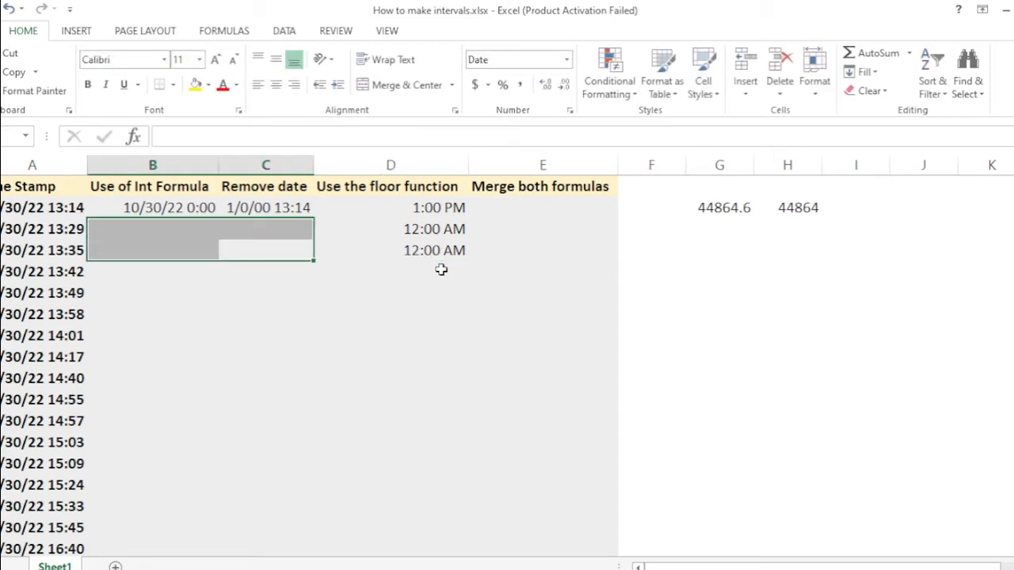
pyautogui.hotkey('ctrl', 'd')
pyautogui.press('Down')
pyautogui.press('Up')
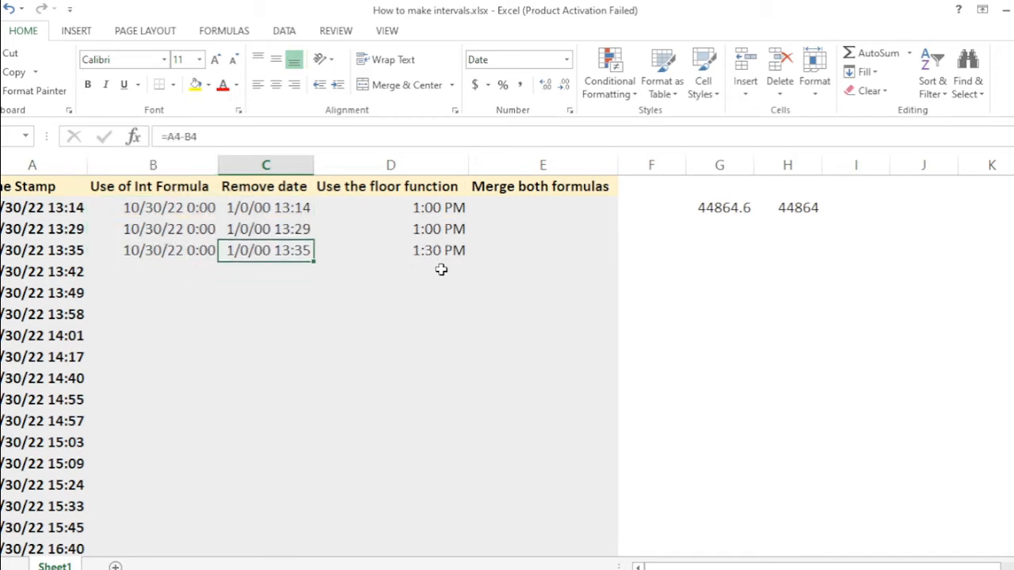
pyautogui.press('Left')
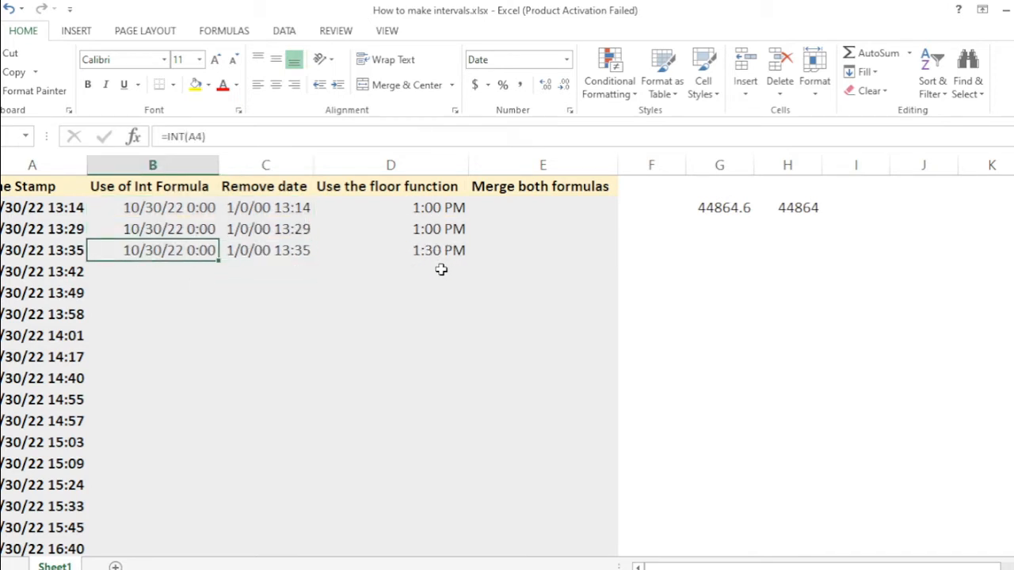
pyautogui.press('Right')
pyautogui.press('Right')
pyautogui.press('Right')
pyautogui.press('Left')
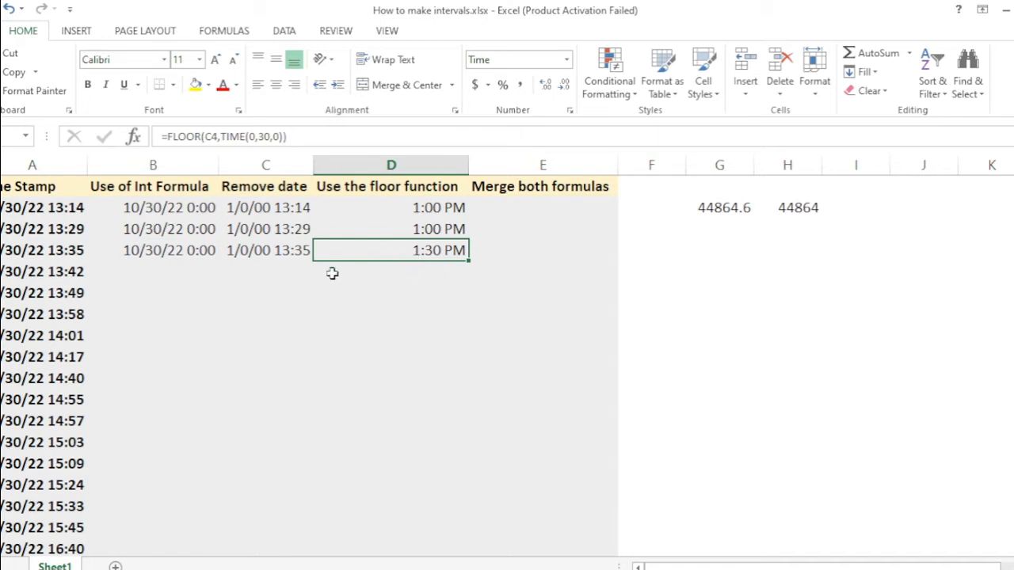
# Step: Fill the INT, date-removal and FLOOR formulas from row 4 into B5:D5 for the 13:42 time stamp
pyautogui.click(73, 273)
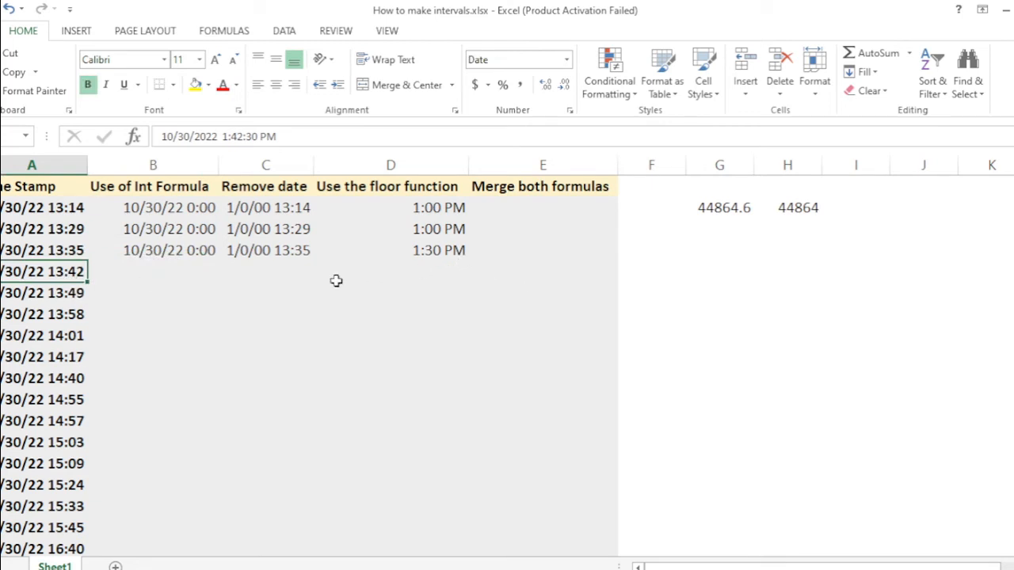
pyautogui.press('Right')
pyautogui.hotkey('shift', 'Right')
pyautogui.hotkey('shift', 'Right')
pyautogui.hotkey('shift', 'Right')
pyautogui.hotkey('shift', 'Left')
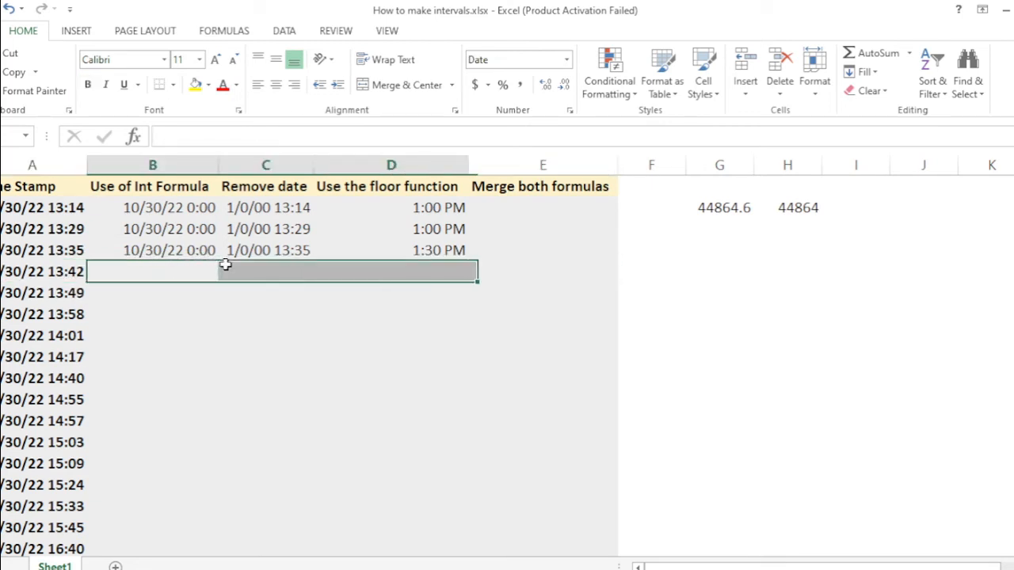
pyautogui.hotkey('ctrl', 'd')
pyautogui.press('Left')
pyautogui.press('Right')
pyautogui.press('Right')
pyautogui.press('Right')
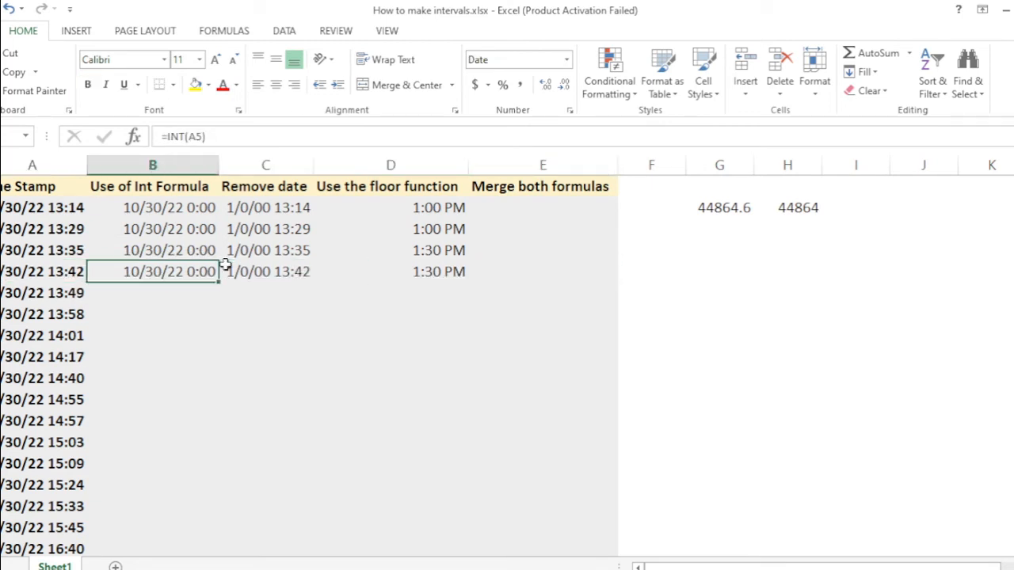
# Step: Fill the INT, date-removal and FLOOR formulas from B5:D5 down through the last time stamp in row 18
pyautogui.press('Left')
pyautogui.press('Left')
pyautogui.press('Left')
pyautogui.hotkey('ctrl', 'Down')
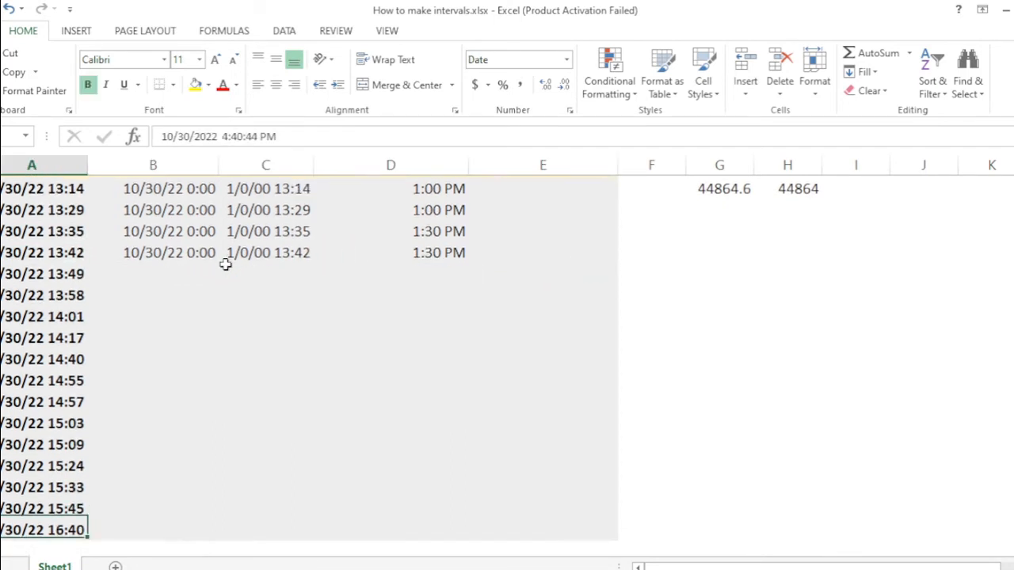
pyautogui.press('Right')
pyautogui.hotkey('shift', 'Right')
pyautogui.hotkey('shift', 'Right')
pyautogui.hotkey('shift', 'Left')
pyautogui.hotkey('ctrl', 'shift', 'Up')
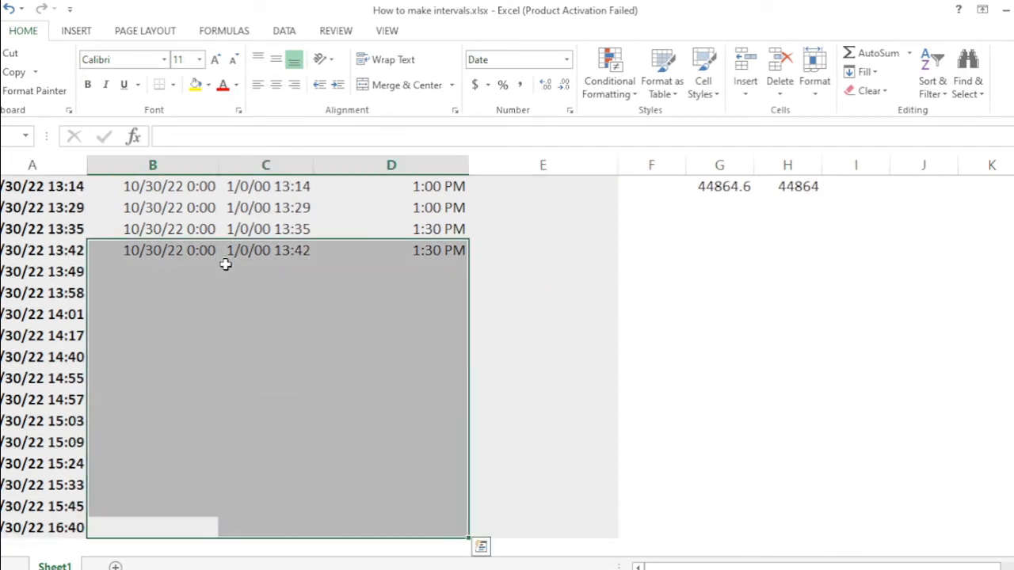
pyautogui.press('Up')
pyautogui.hotkey('ctrl', 'Up')
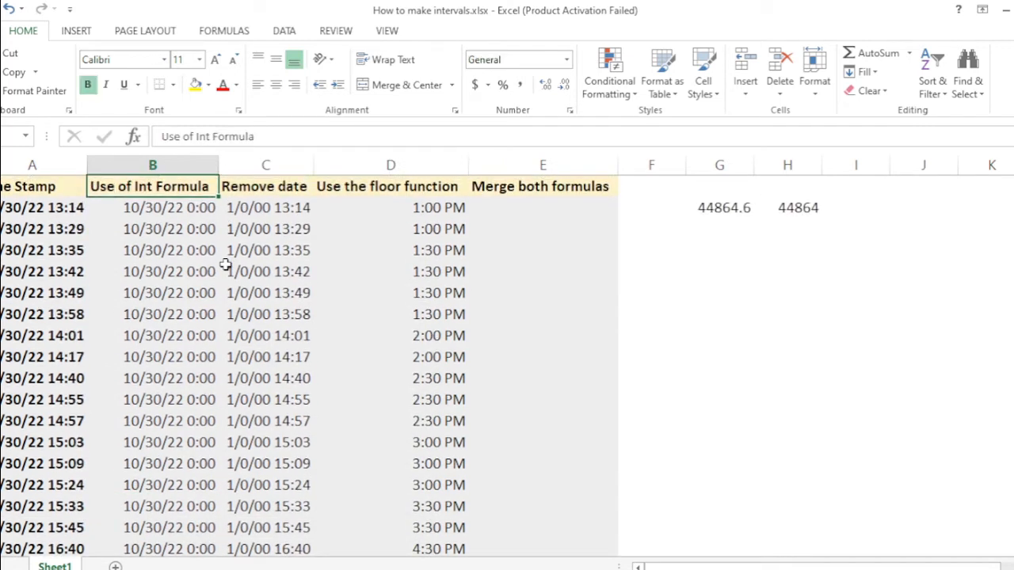
# Step: Review the filled INT, date-removal and FLOOR columns from the headings down to the last time stamp row
pyautogui.press('Down')
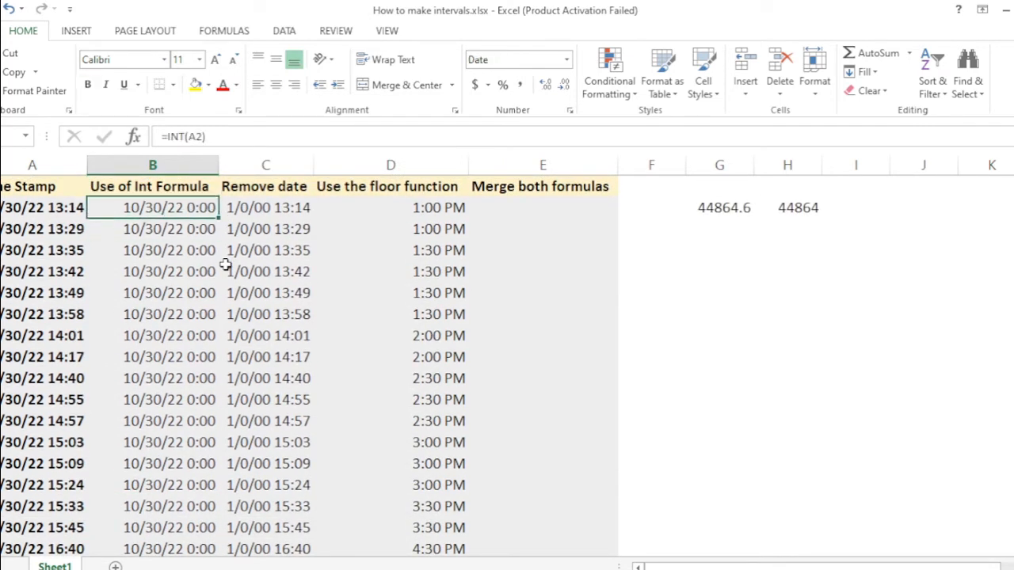
pyautogui.press('Right')
pyautogui.press('Right')
pyautogui.hotkey('ctrl', 'Down')
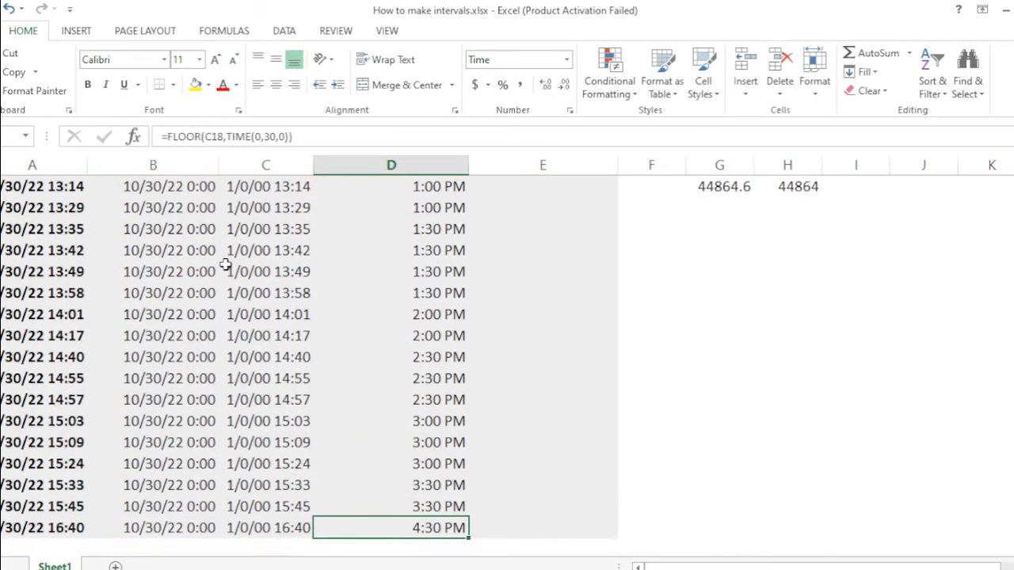
pyautogui.hotkey('ctrl', 'Up')
pyautogui.press('Right')
pyautogui.press('Down')
pyautogui.press('Up')
pyautogui.press('Left')
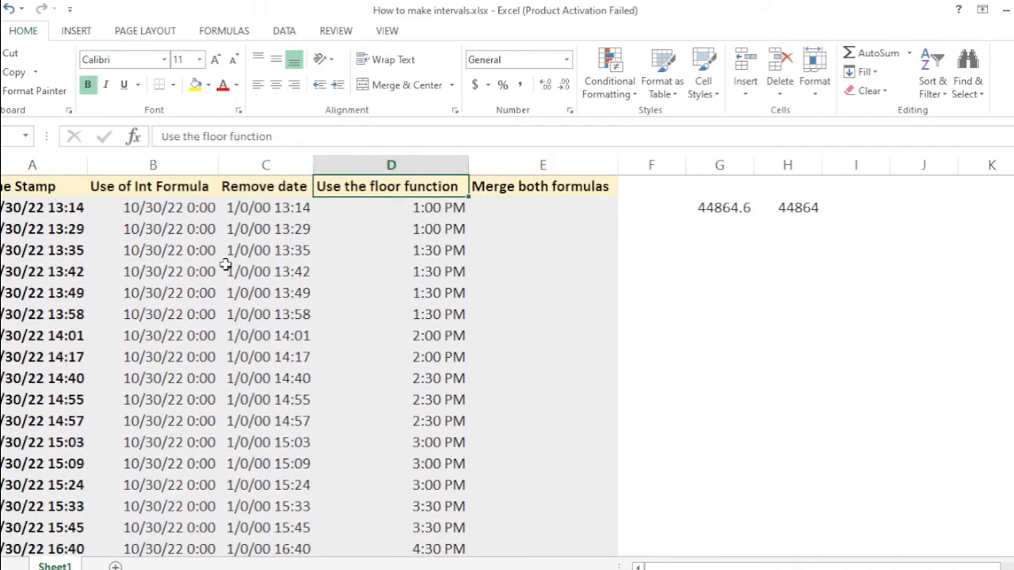
pyautogui.press('Left')
pyautogui.press('Left')
pyautogui.hotkey('ctrl', 'shift', 'Down')
pyautogui.hotkey('shift', 'Right')
pyautogui.hotkey('shift', 'Right')
pyautogui.hotkey('shift', 'Right')
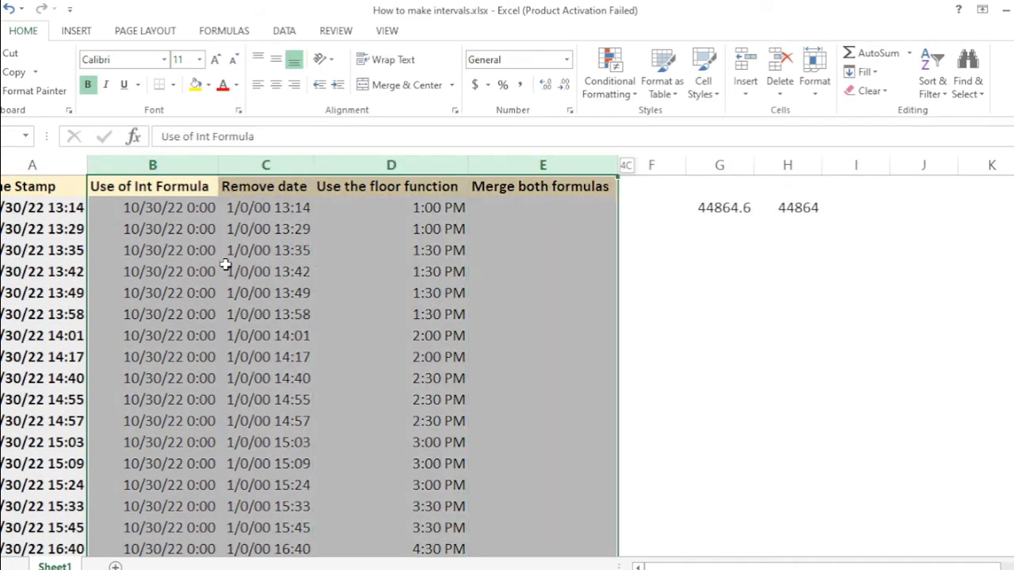
pyautogui.hotkey('shift', 'Left')
# Step: Start a FLOOR formula in E2 under Merge both formulas, with time stamp A2 as the number
pyautogui.press('Right')
pyautogui.press('Right')
pyautogui.press('Right')
pyautogui.press('Down')
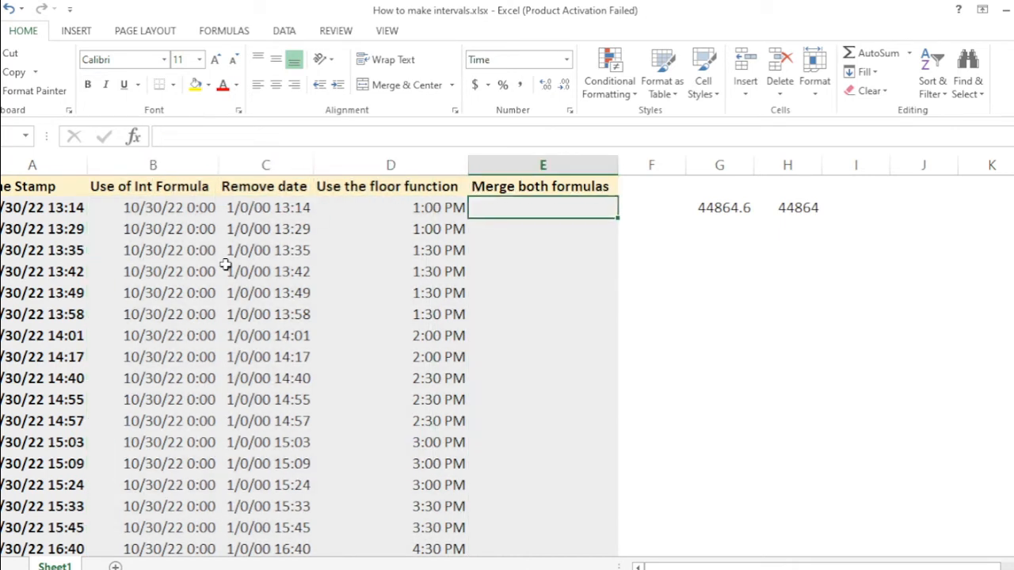
pyautogui.write('=')
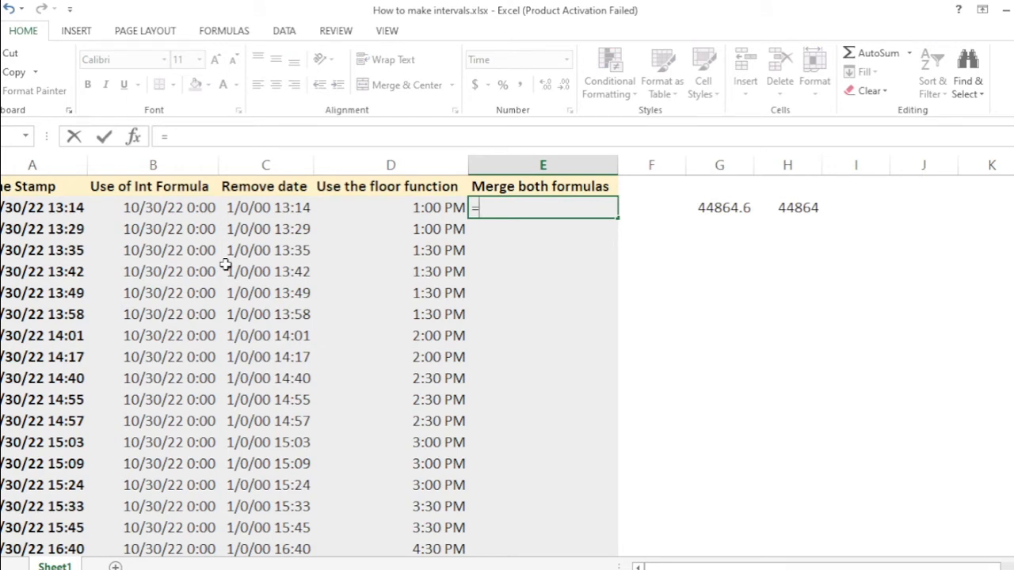
pyautogui.write('flo')
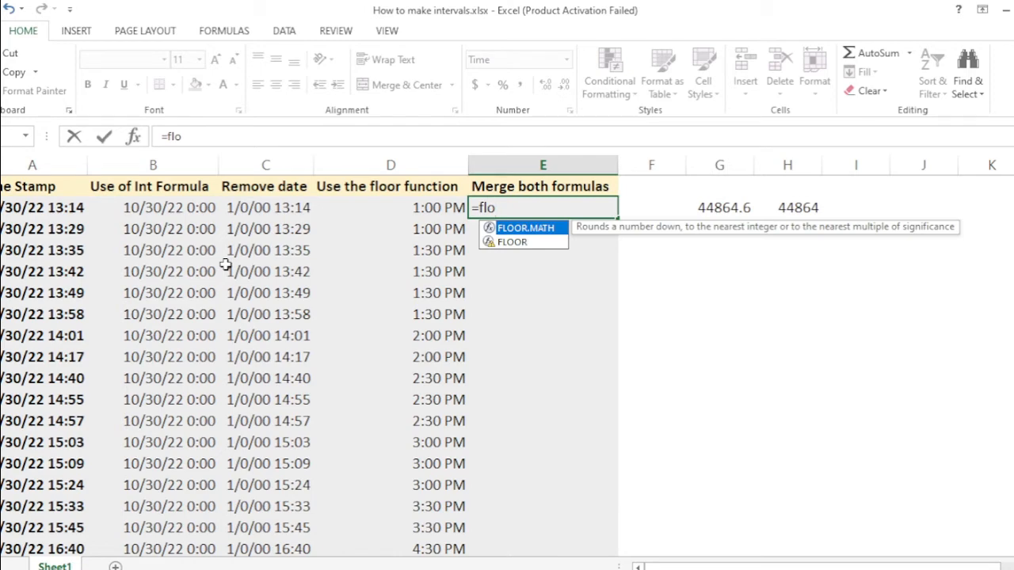
pyautogui.press('Down')
pyautogui.press('Tab')
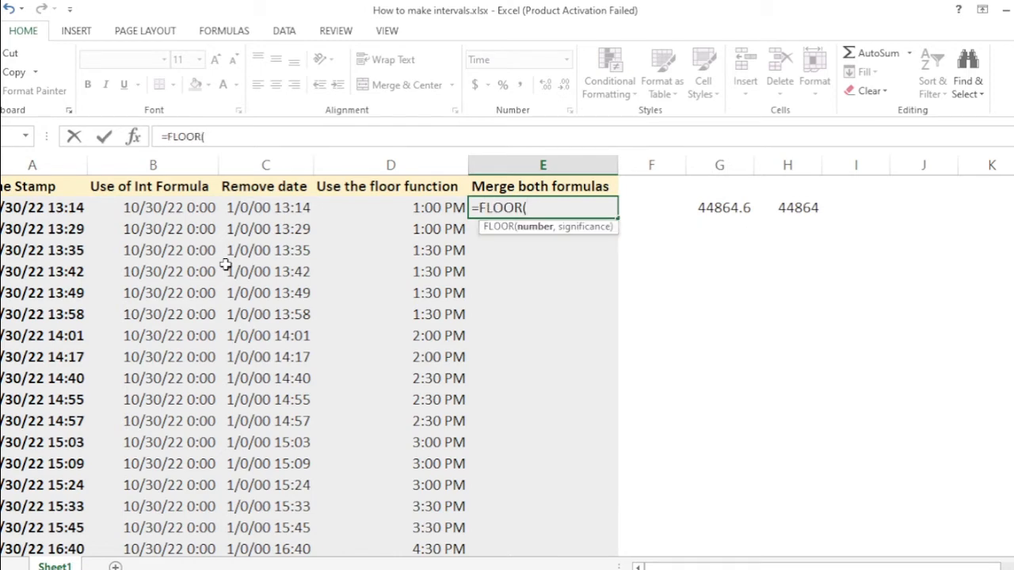
pyautogui.press('Left')
pyautogui.press('Left')
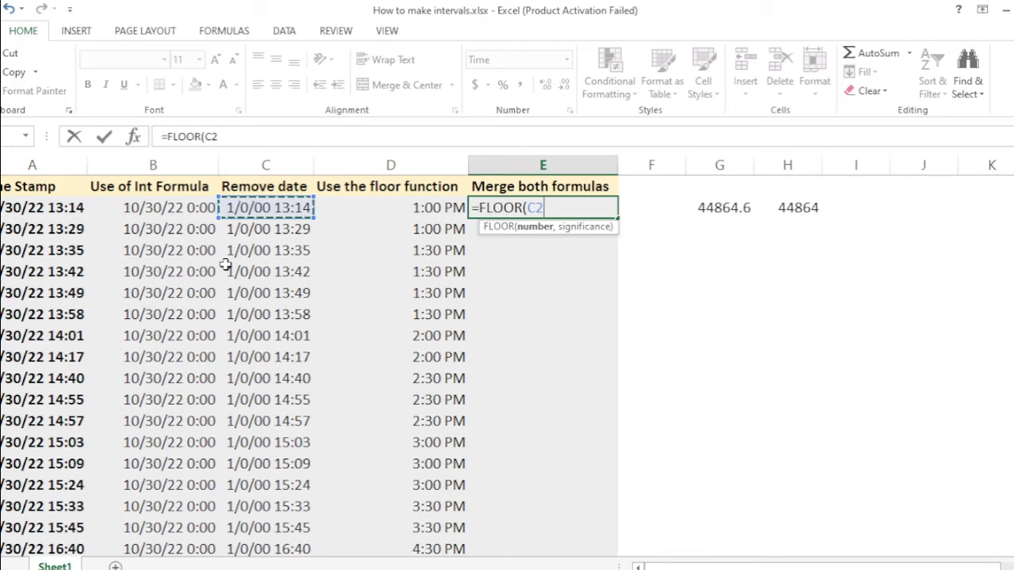
pyautogui.press('BackSpace')
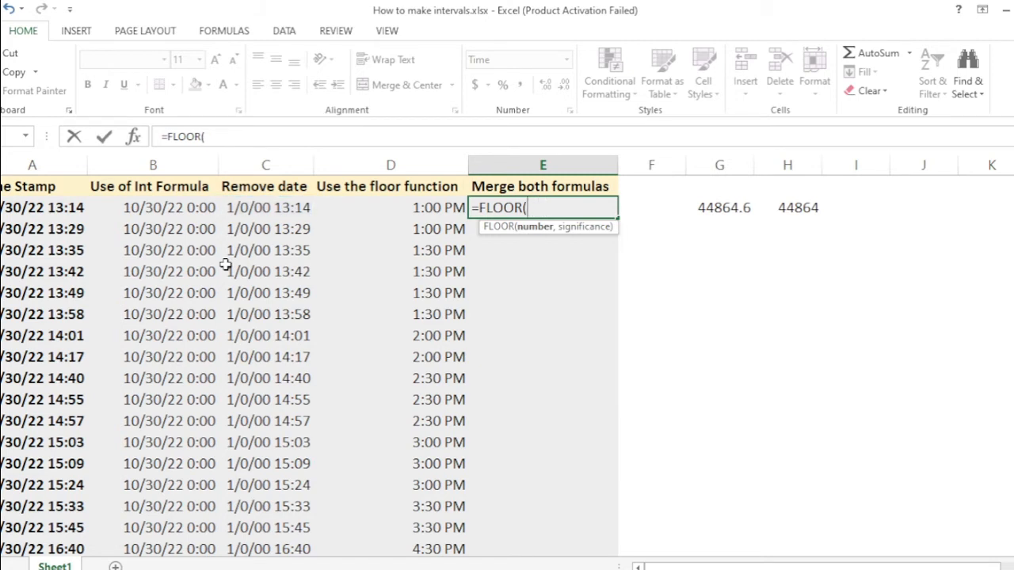
pyautogui.press('Left')
pyautogui.press('Left')
pyautogui.press('Left')
pyautogui.press('Left')
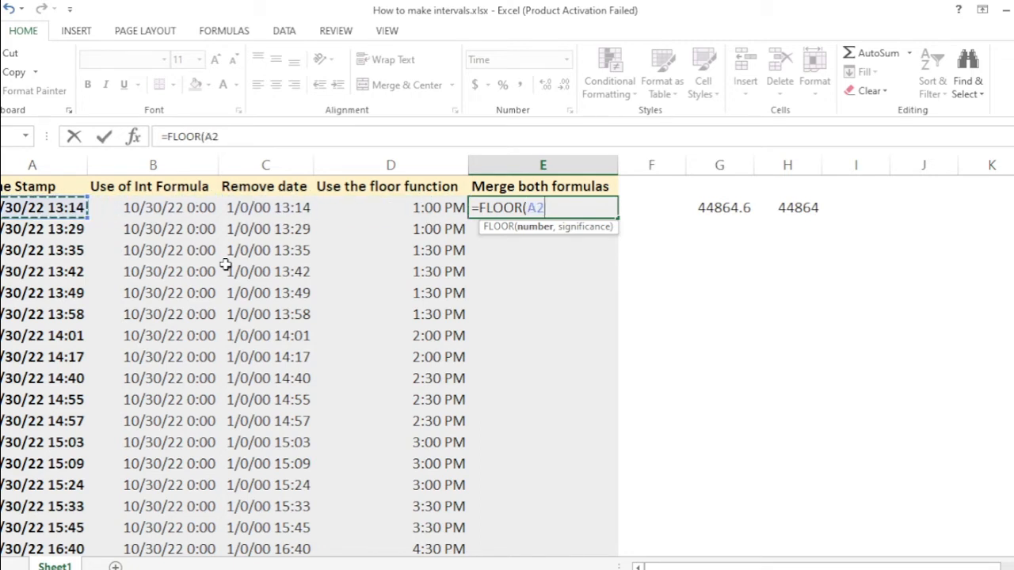
# Step: Subtract INT(A2) from A2 inside the FLOOR formula to strip the date
pyautogui.write('-int')
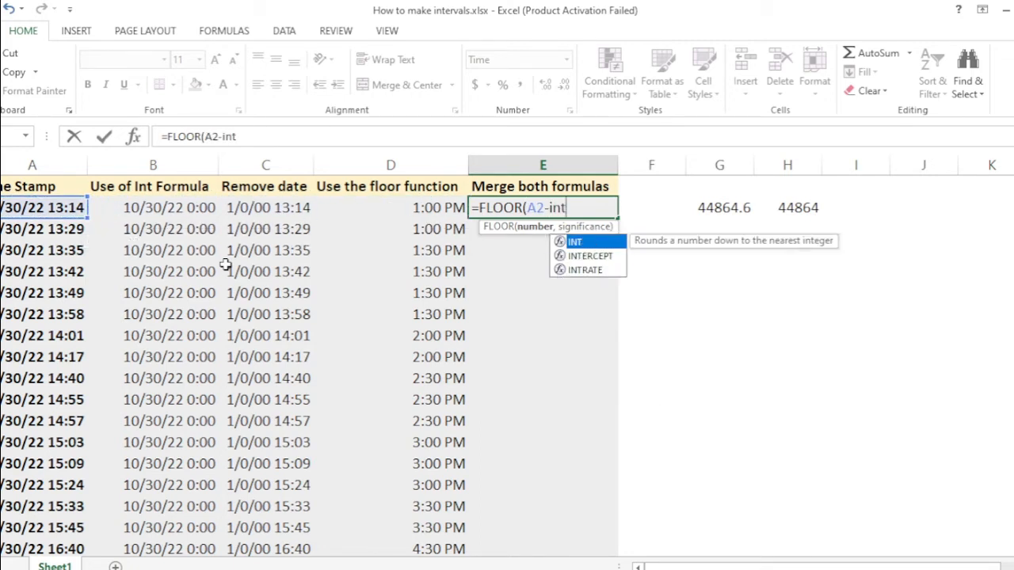
pyautogui.press('Tab')
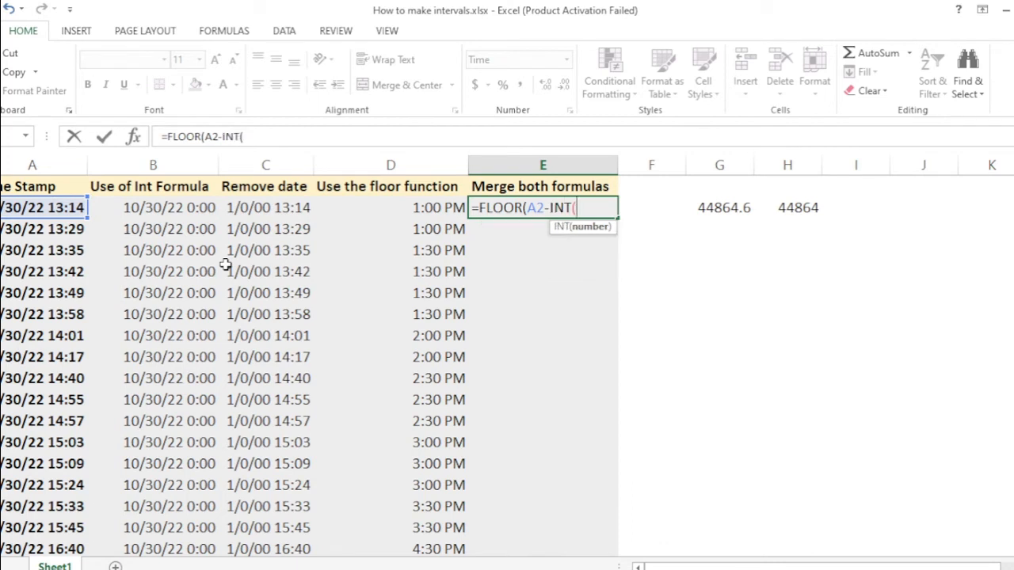
pyautogui.press('Left')
pyautogui.press('Left')
pyautogui.press('Left')
pyautogui.press('Left')
pyautogui.write(')')
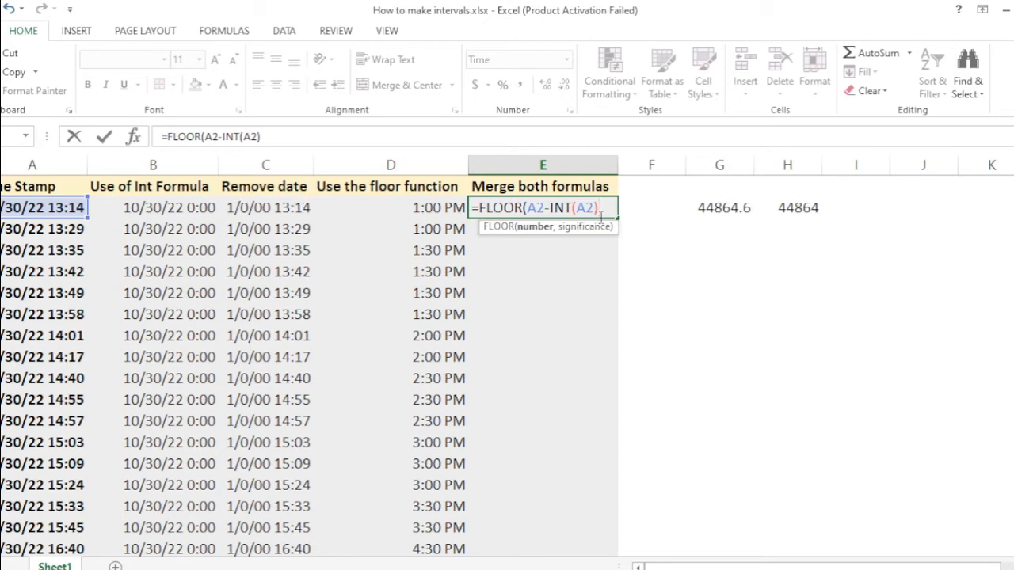
# Step: Complete the E2 formula with TIME(01,00,00) as the significance for one-hour intervals and enter it
pyautogui.write(',time')
pyautogui.press('Tab')
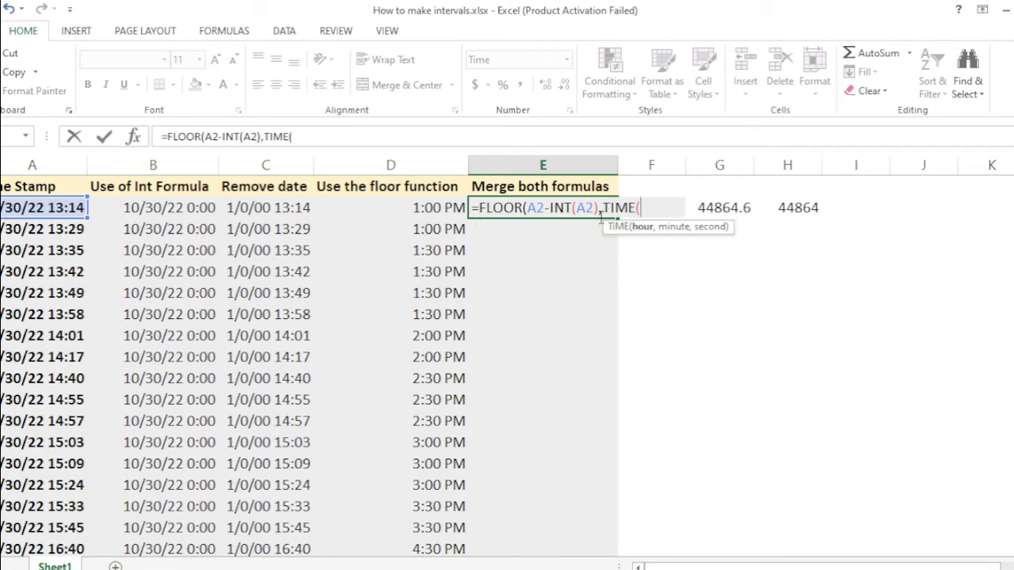
pyautogui.write('01,00')
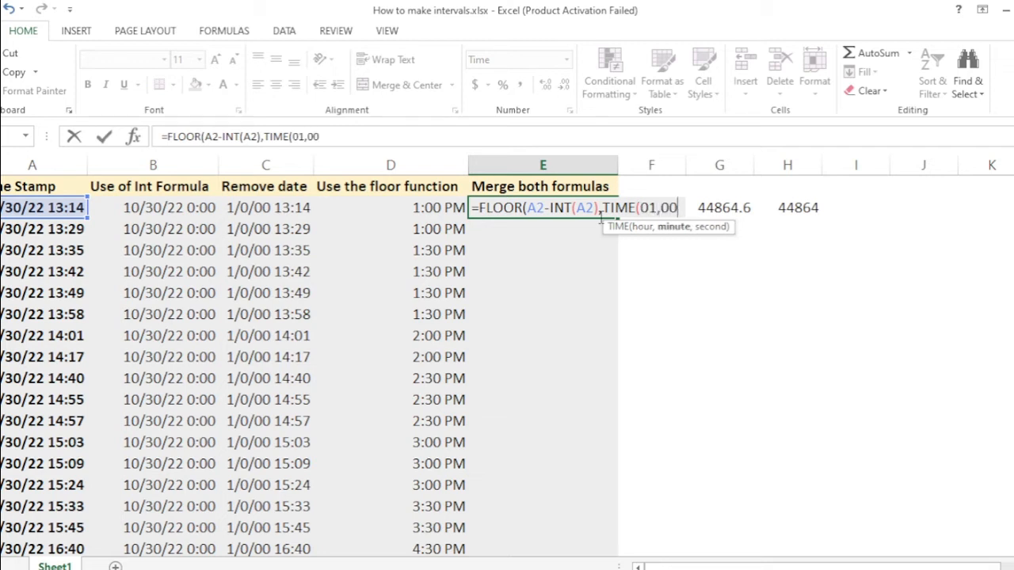
pyautogui.write(',00')
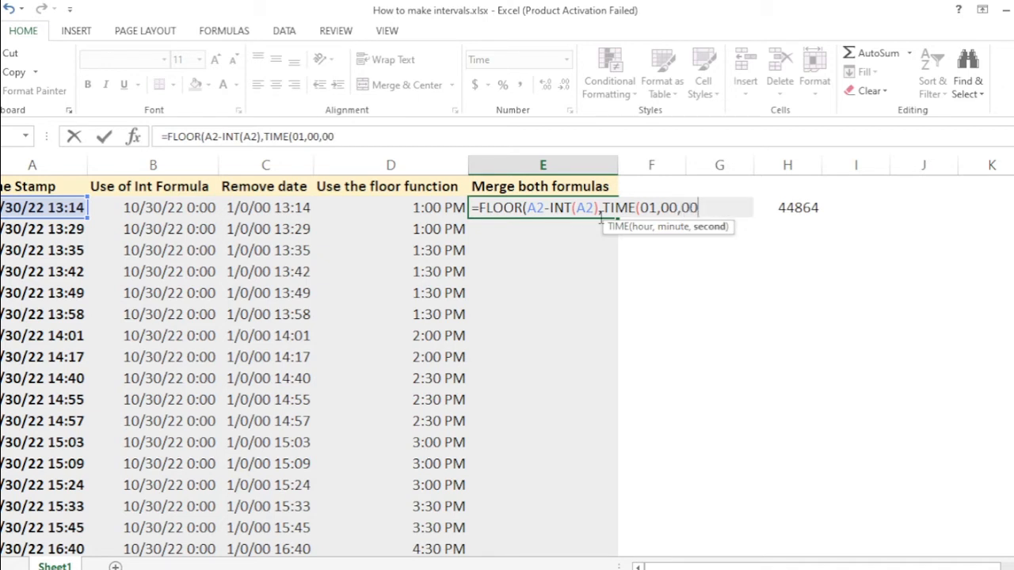
pyautogui.write('))')
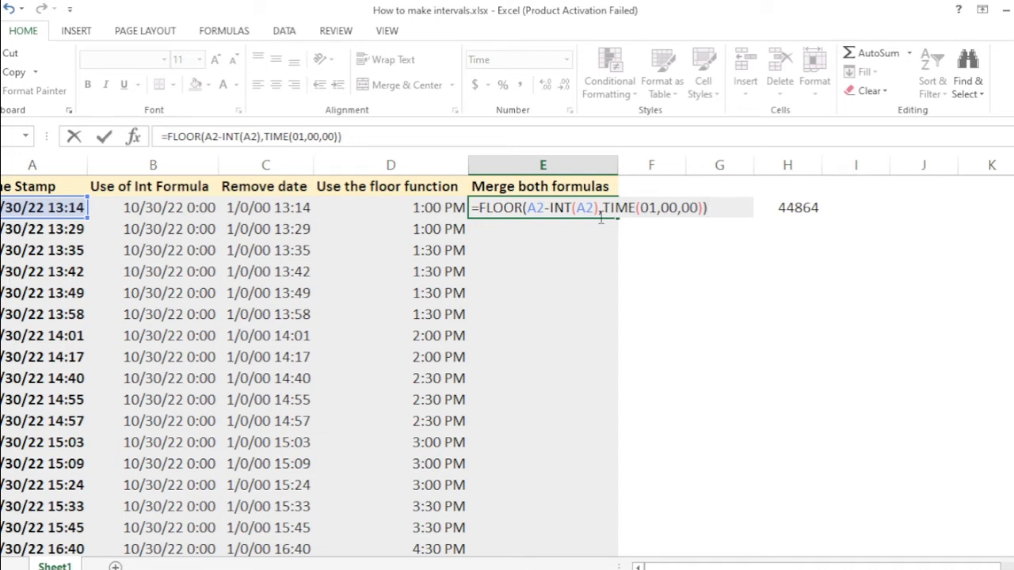
pyautogui.press('Return')
# Step: Fill the merged FLOOR formula from E2 down through E18
pyautogui.press('Left')
pyautogui.hotkey('ctrl', 'Down')
pyautogui.press('Right')
pyautogui.hotkey('ctrl', 'shift', 'Up')
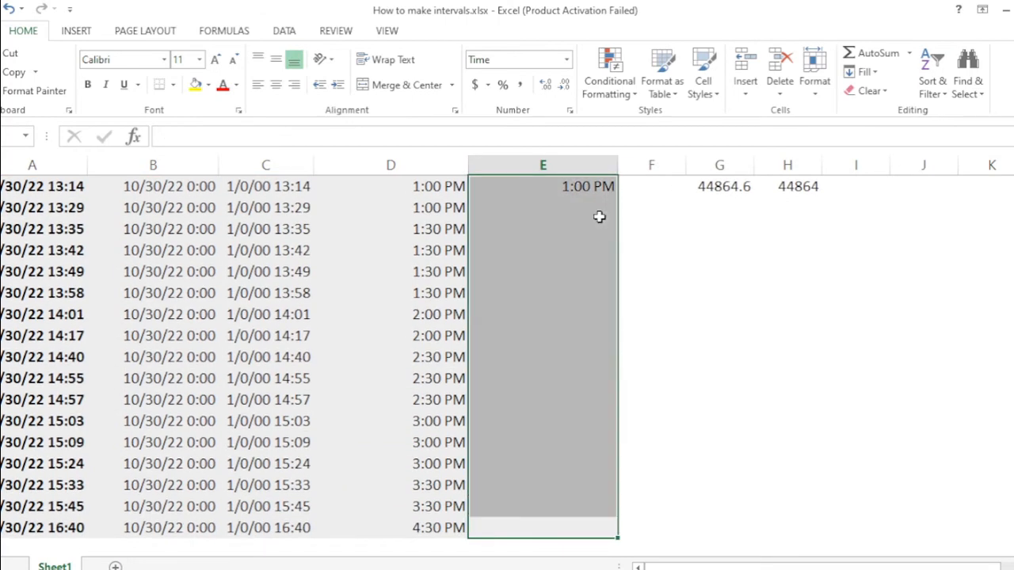
pyautogui.hotkey('ctrl', 'd')
pyautogui.press('Down')
pyautogui.press('Up')
pyautogui.press('Up')
pyautogui.hotkey('ctrl', 'Up')
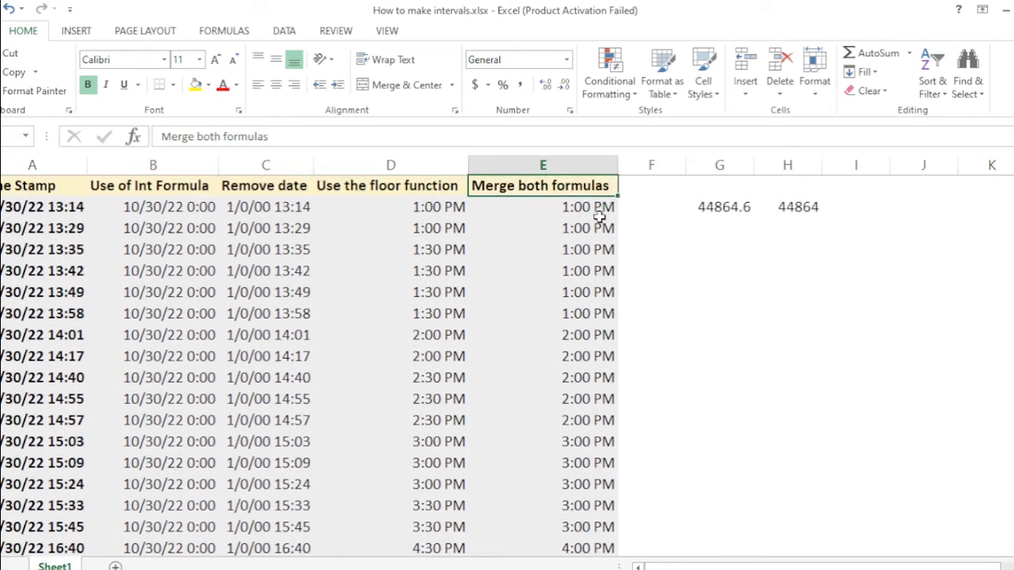
# Step: Compare the one-hour intervals in column E with the 30-minute intervals in column D down to the last row
pyautogui.press('Down')
pyautogui.press('Down')
pyautogui.press('Down')
pyautogui.press('Down')
pyautogui.press('Down')
pyautogui.press('Down')
pyautogui.press('Down')
pyautogui.press('Down')
pyautogui.press('Up')
pyautogui.press('Left')
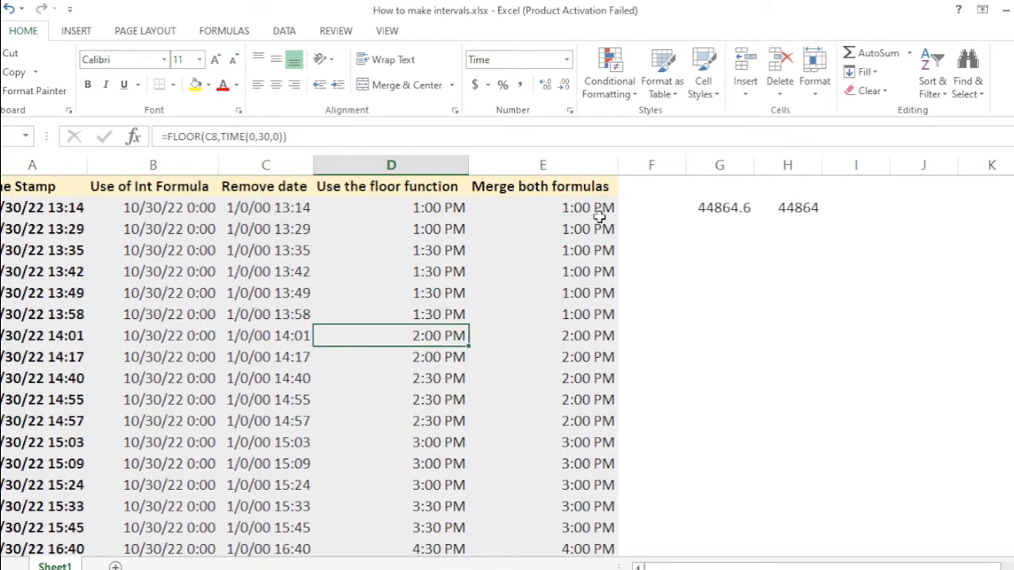
pyautogui.press('Right')
pyautogui.press('Down')
pyautogui.press('Down')
pyautogui.press('Down')
pyautogui.press('Down')
pyautogui.press('Down')
pyautogui.press('Left')
pyautogui.press('Right')
pyautogui.press('Down')
pyautogui.press('Down')
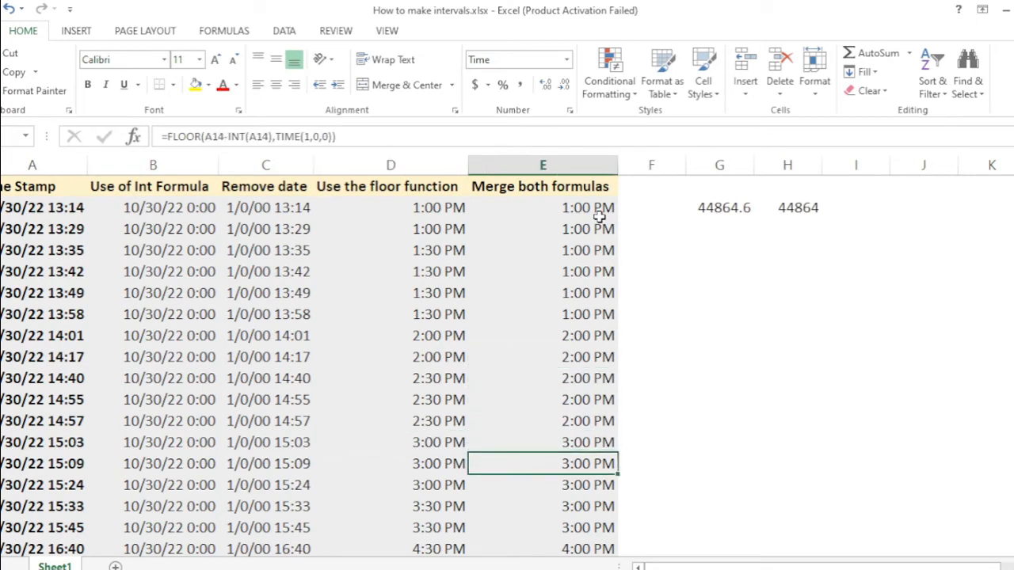
pyautogui.press('Down')
pyautogui.press('Down')
pyautogui.press('Down')
pyautogui.press('Down')
pyautogui.press('Down')
pyautogui.press('Up')
pyautogui.press('Left')
pyautogui.press('Up')
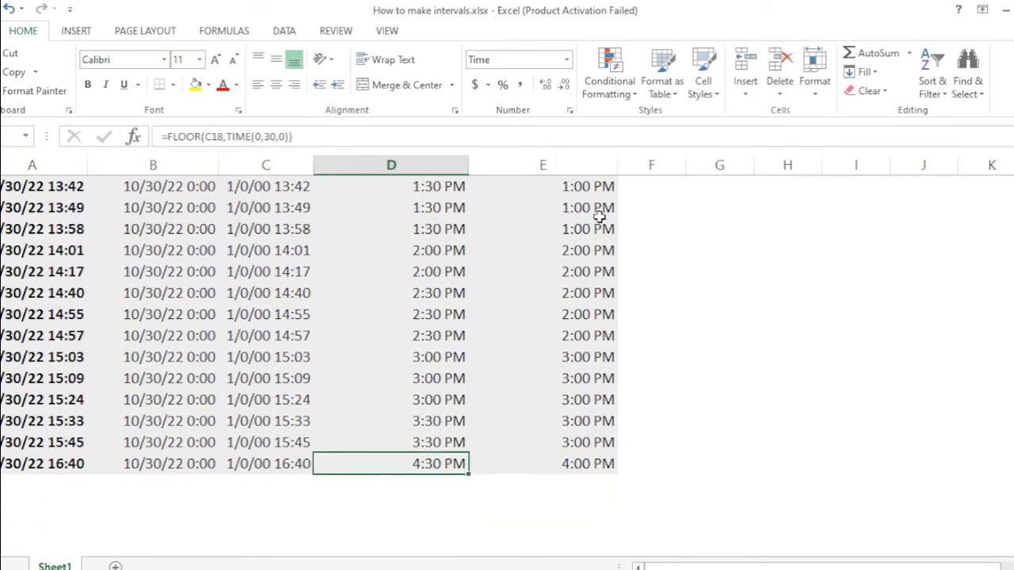
pyautogui.press('Right')
pyautogui.press('Up')
pyautogui.hotkey('ctrl', 'Up')
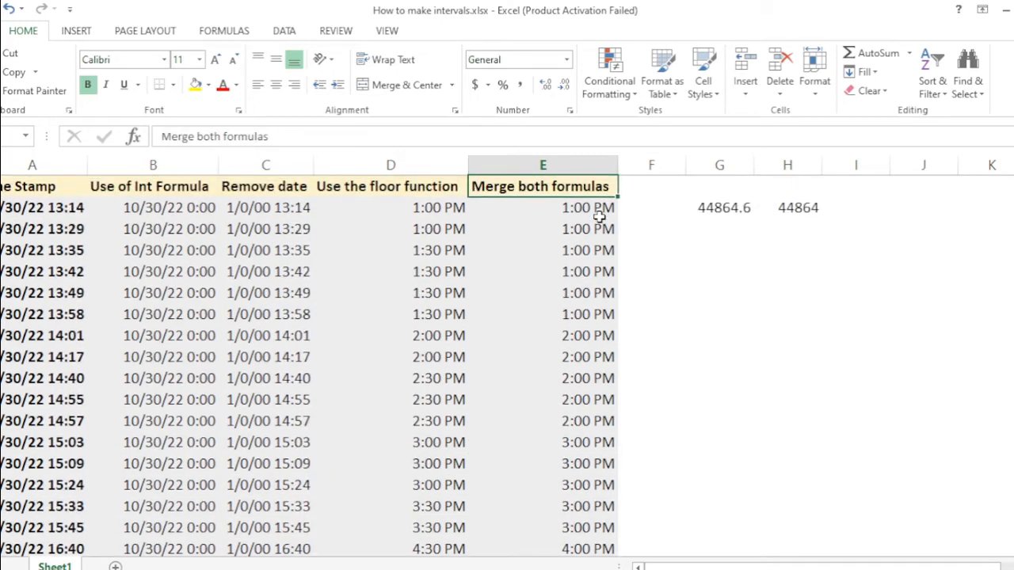
# Step: Review the column headings from Time Stamp through Merge both formulas and the FLOOR formula in D2
pyautogui.hotkey('ctrl', 'Left')
pyautogui.hotkey('ctrl', 'Right')
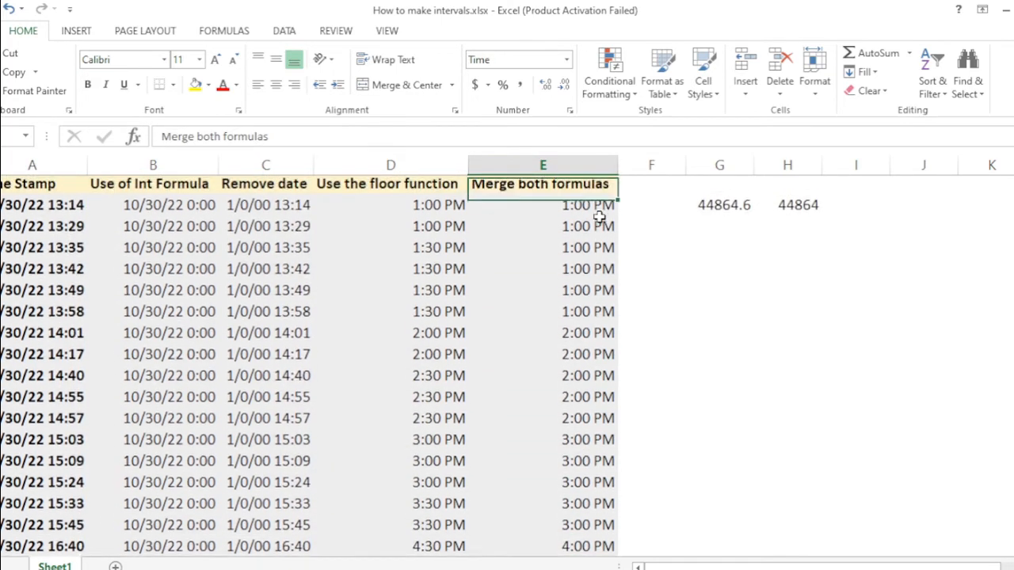
pyautogui.hotkey('ctrl', 'Left')
pyautogui.hotkey('ctrl', 'Right')
pyautogui.hotkey('ctrl', 'Left')
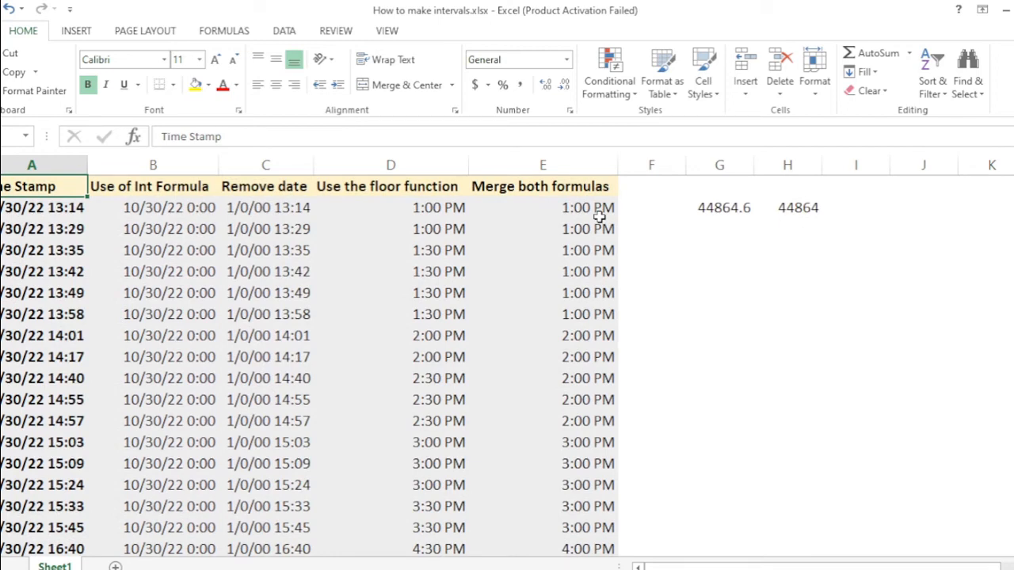
pyautogui.press('Right')
pyautogui.press('Right')
pyautogui.press('Right')
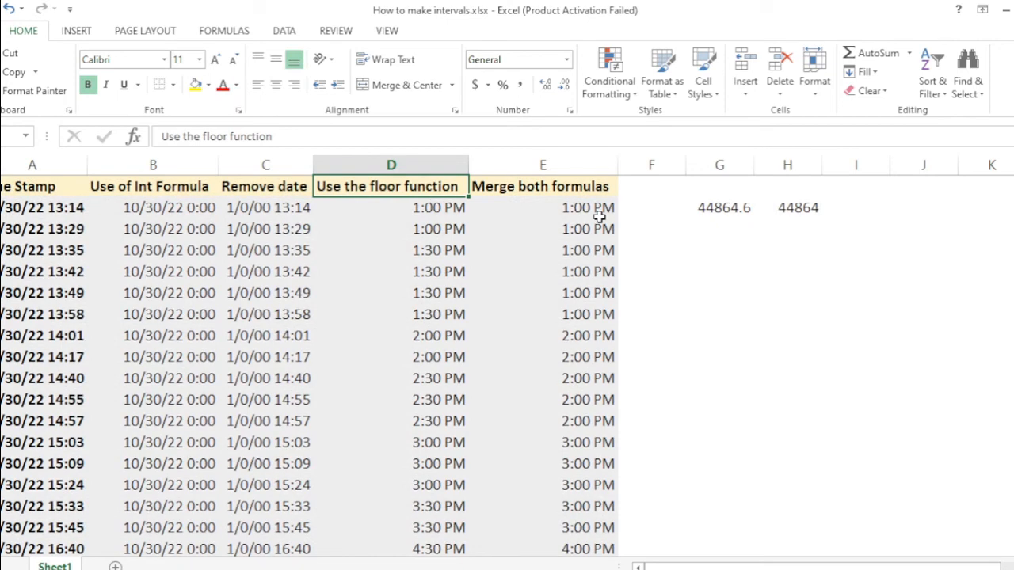
pyautogui.press('Right')
pyautogui.press('Right')
pyautogui.press('Left')
pyautogui.press('Left')
pyautogui.press('Down')
pyautogui.press('Up')
pyautogui.press('Right')
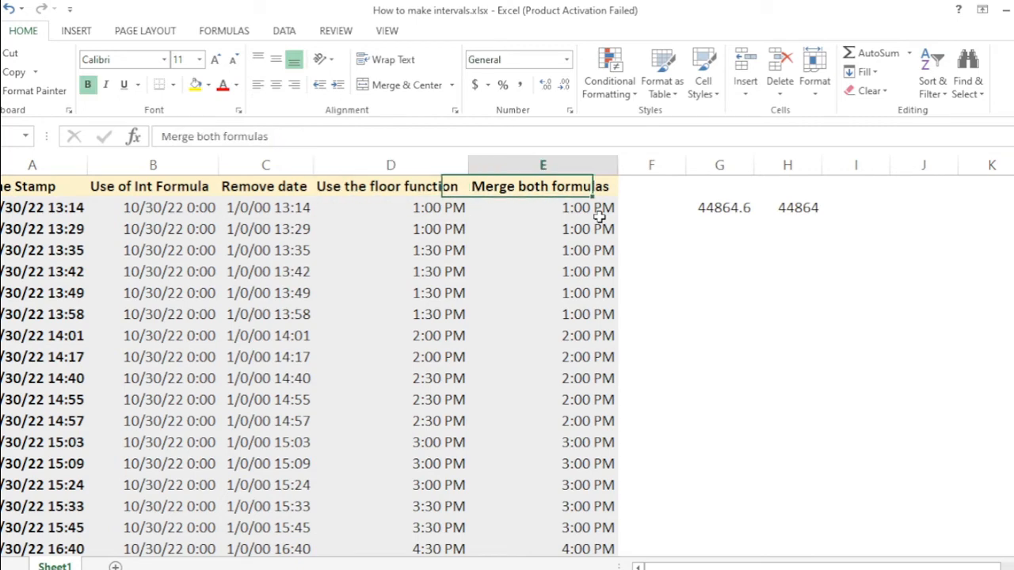
pyautogui.press('Left')
pyautogui.press('Down')
pyautogui.press('Up')
# Step: Begin a CEILING formula in F2 with C2 as its number argument
pyautogui.press('Right')
pyautogui.press('Right')
pyautogui.press('Down')
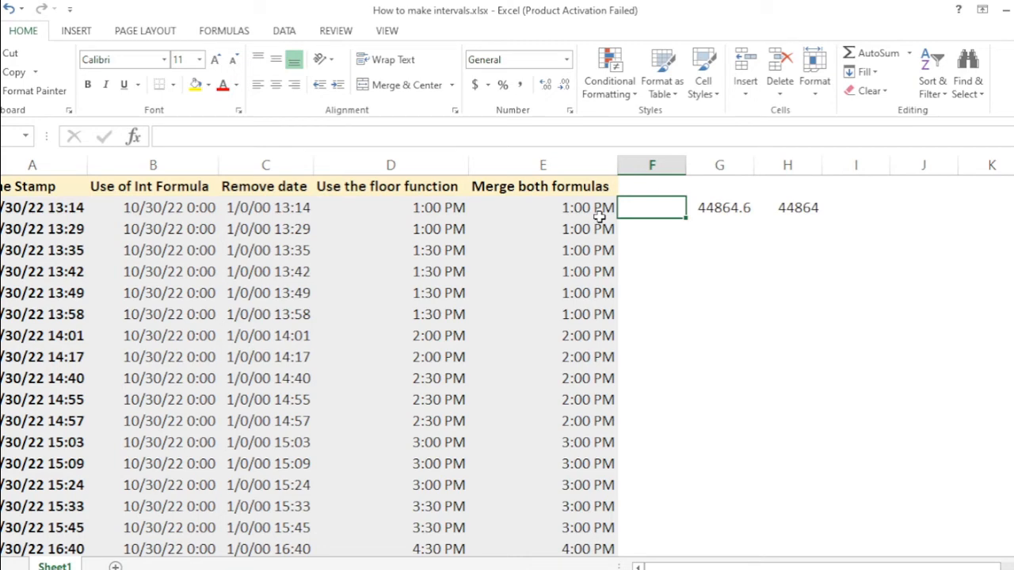
pyautogui.write('=cie')
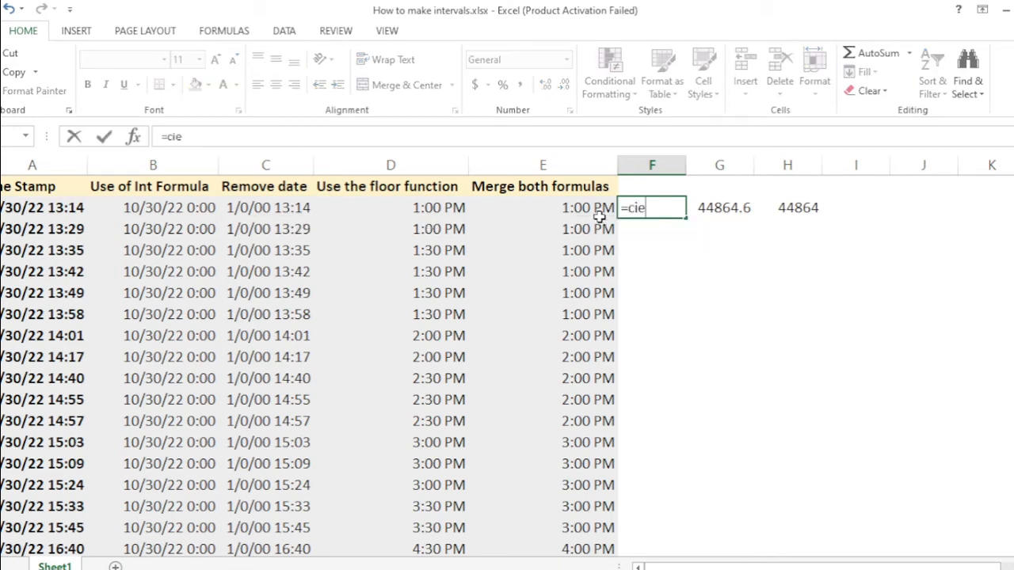
pyautogui.press('BackSpace')
pyautogui.press('BackSpace')
pyautogui.write('ei')
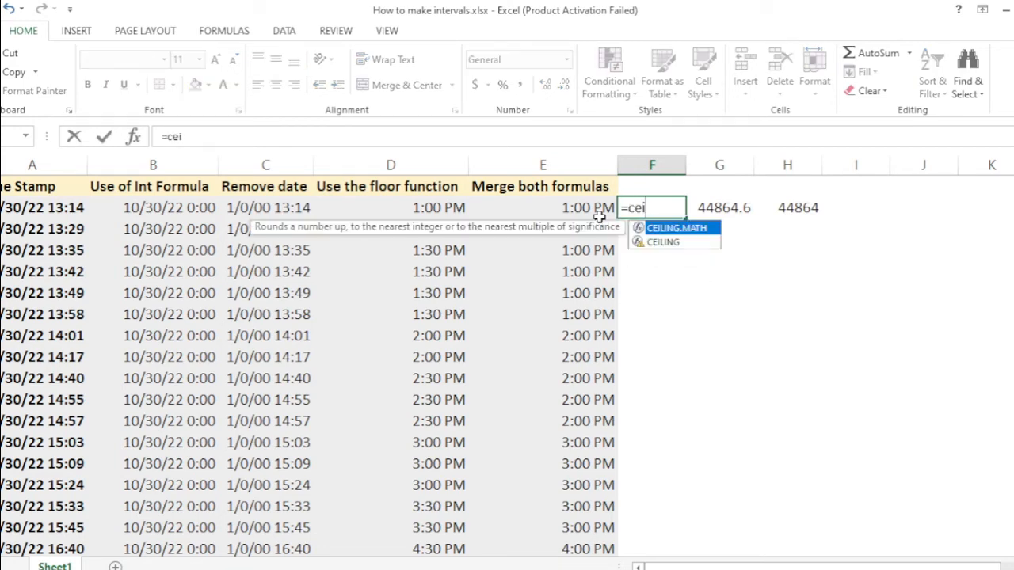
pyautogui.press('Down')
pyautogui.press('Tab')
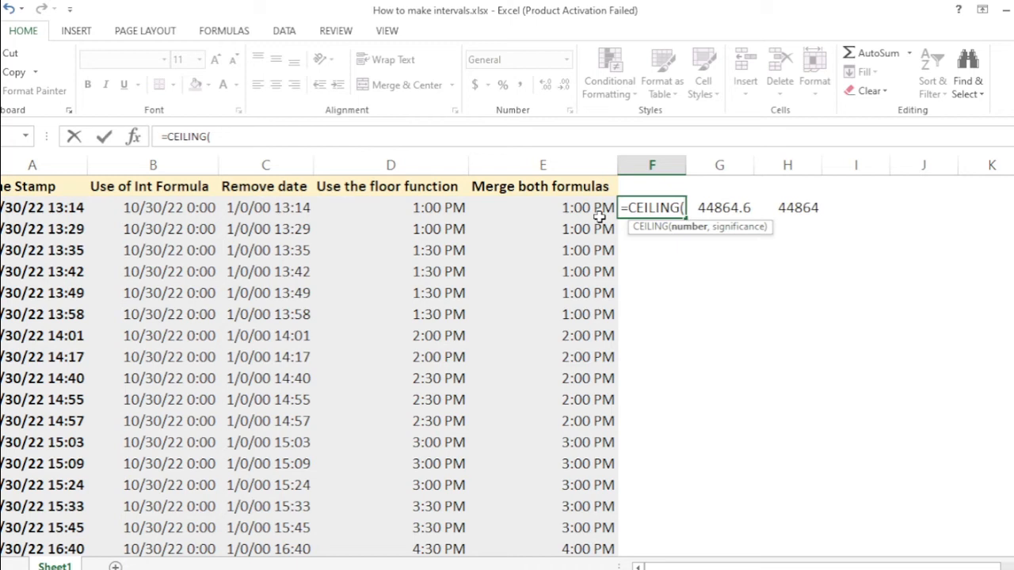
pyautogui.press('Left')
pyautogui.press('Left')
pyautogui.press('Left')
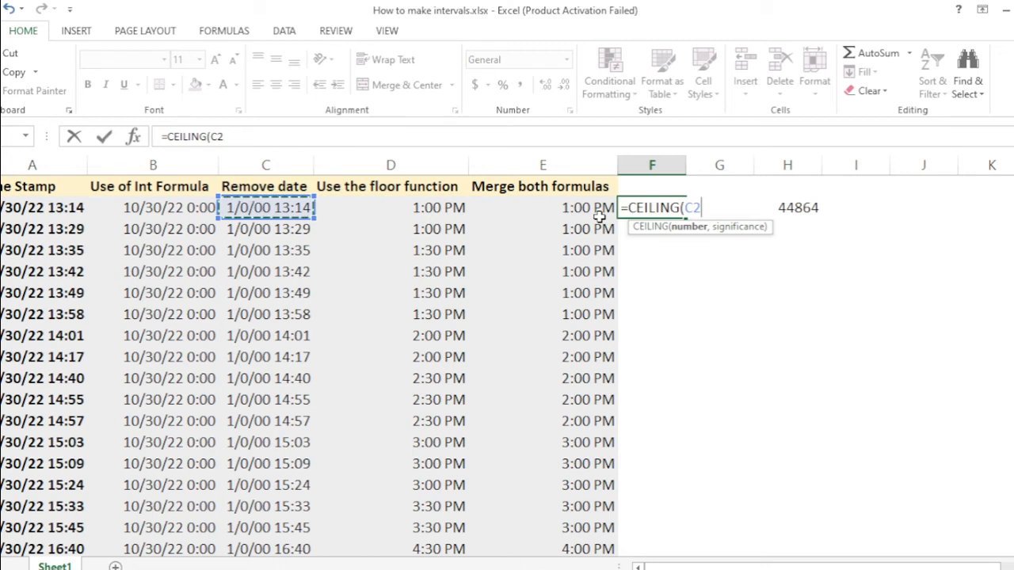
# Step: Complete the F2 formula with TIME(01,00,00) as the significance and enter it
pyautogui.write(',time')
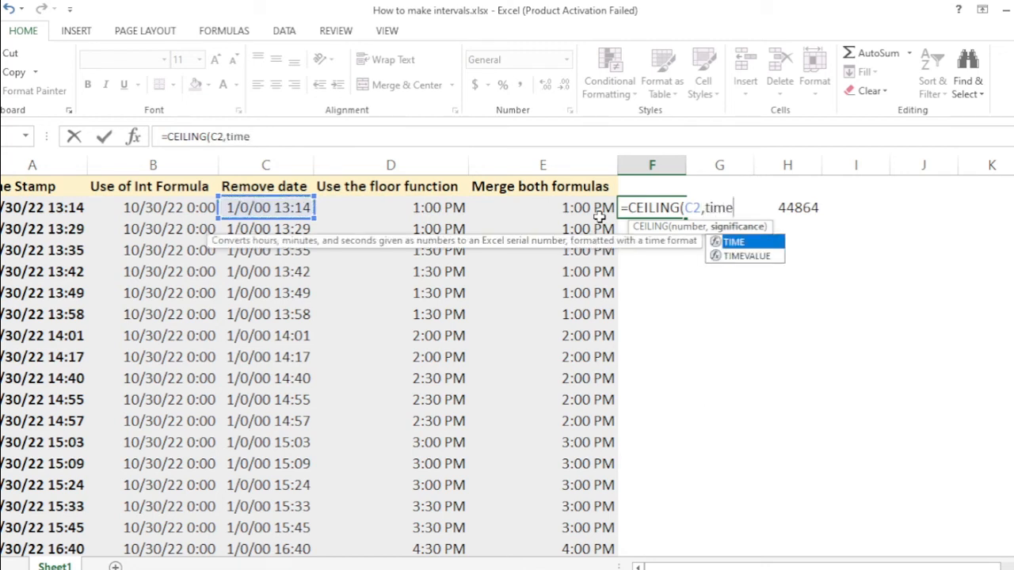
pyautogui.press('Tab')
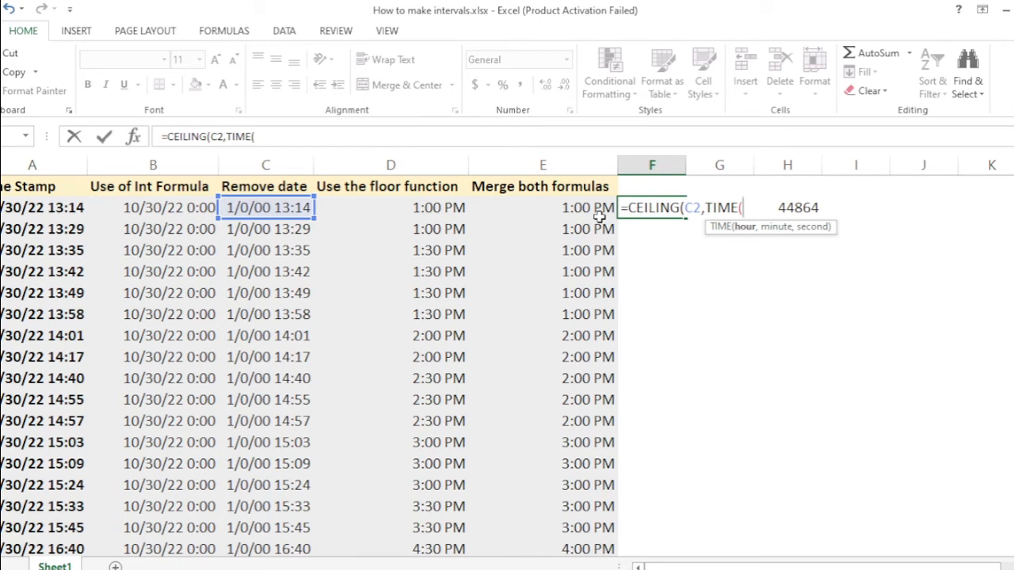
pyautogui.write('01,0')
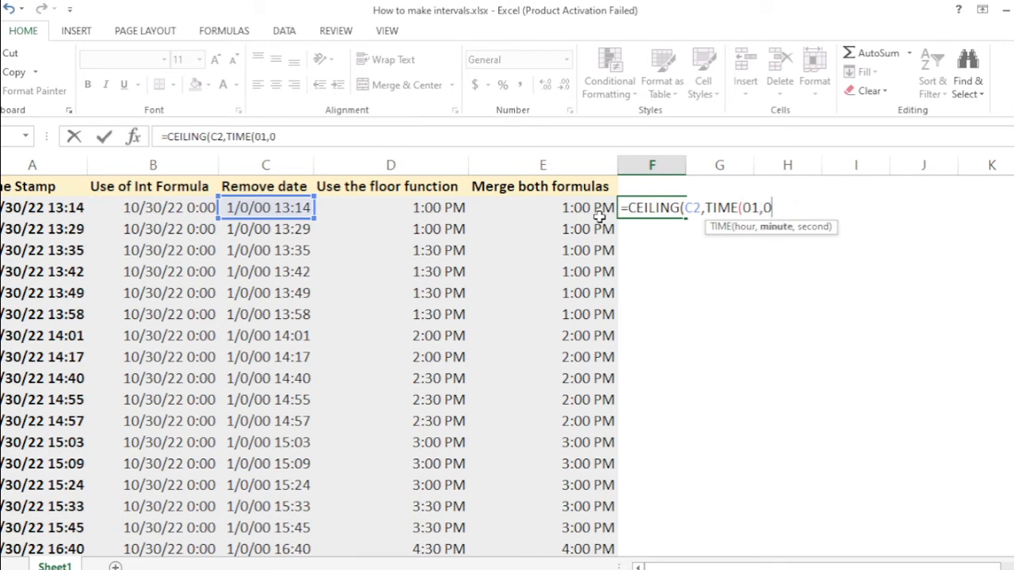
pyautogui.write('0,00')
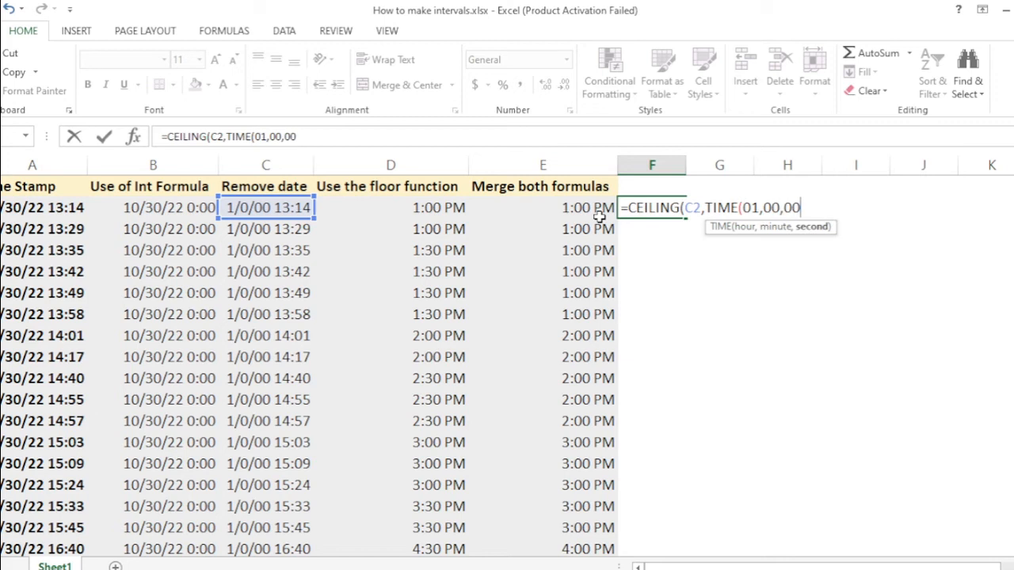
pyautogui.write('))')
pyautogui.press('Return')
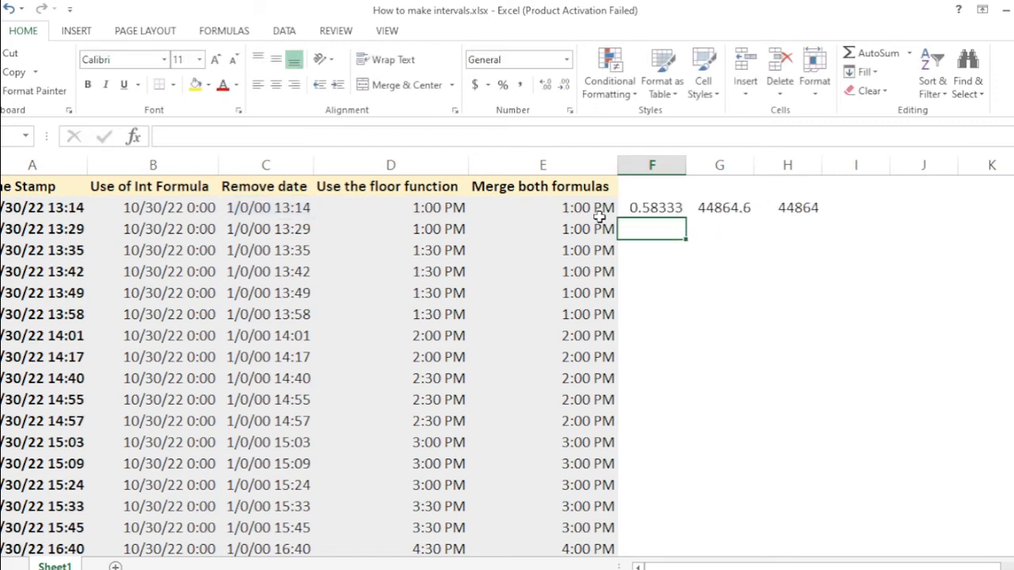
# Step: Copy E2 and paste only its formats onto F2 so the CEILING result uses the time format
pyautogui.press('Left')
pyautogui.press('Right')
pyautogui.press('Up')
pyautogui.press('Left')
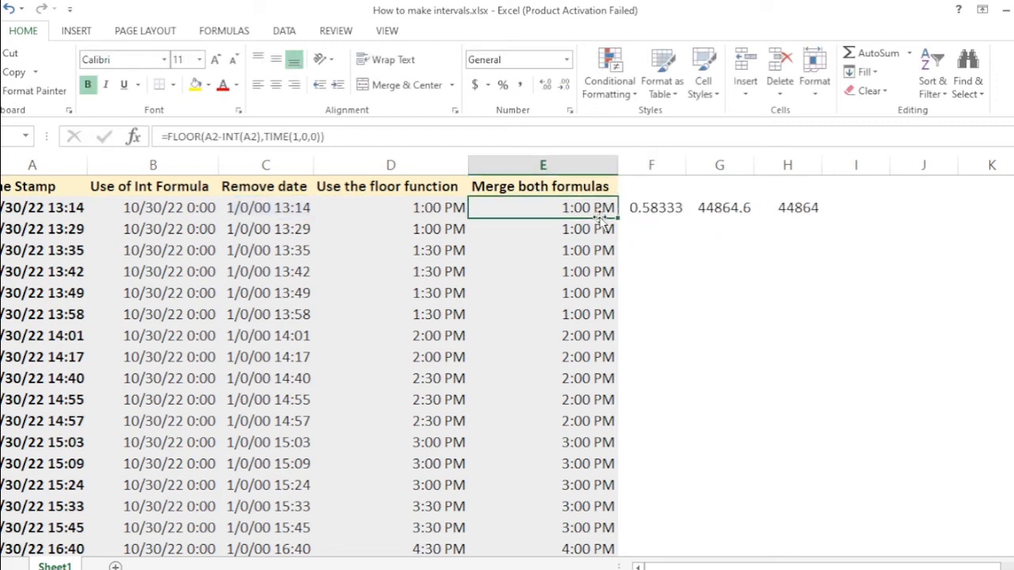
pyautogui.hotkey('ctrl', 'c')
pyautogui.press('Right')
pyautogui.hotkey('alt', 'e')
pyautogui.press('s')
pyautogui.press('t')
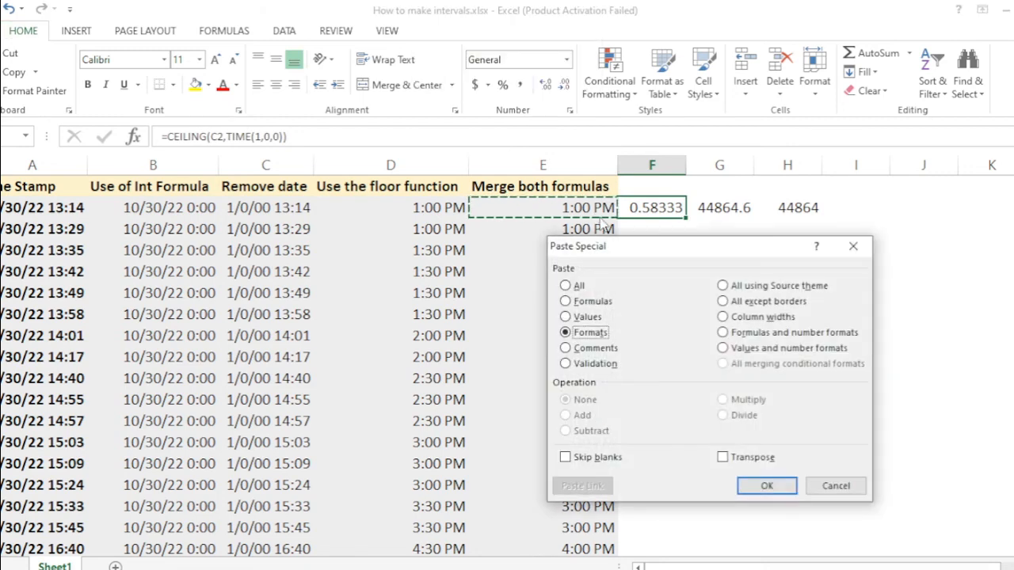
pyautogui.press('Return')
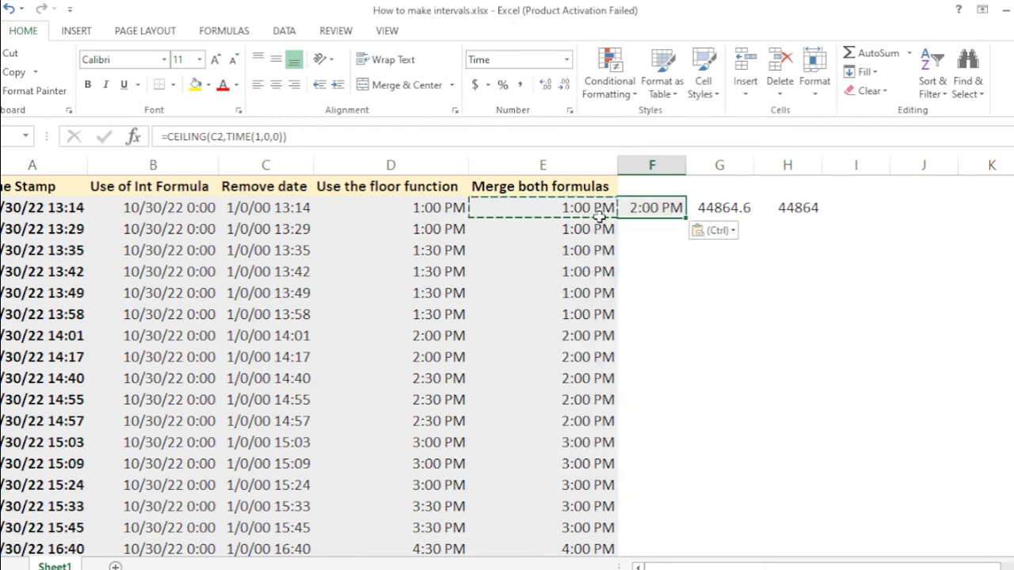
# Step: Fill the CEILING formula from F2 down through F18
pyautogui.press('Left')
pyautogui.press('Right')
pyautogui.press('Left')
pyautogui.press('Down')
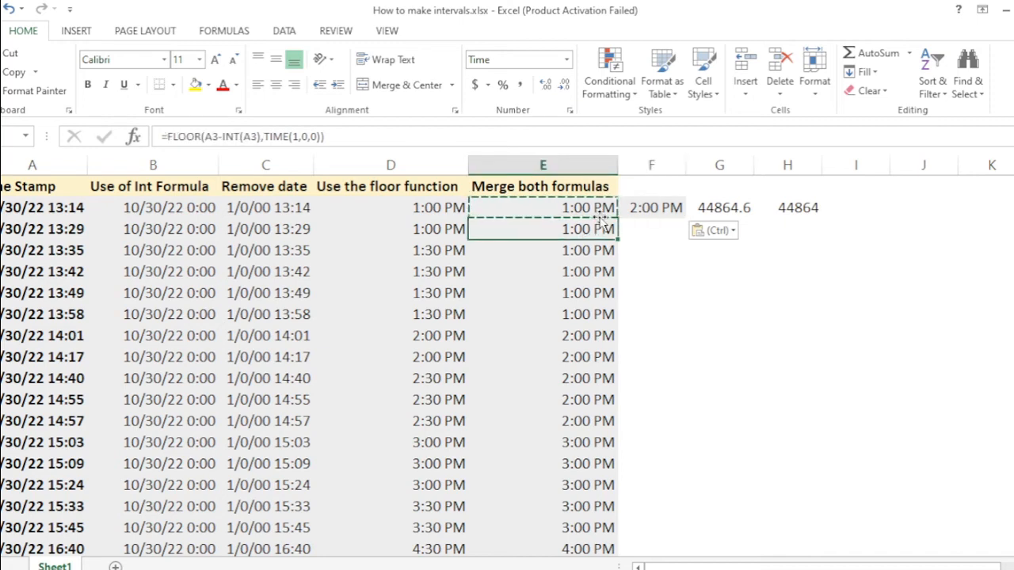
pyautogui.hotkey('ctrl', 'Down')
pyautogui.press('Right')
pyautogui.hotkey('ctrl', 'shift', 'Up')
pyautogui.hotkey('ctrl', 'd')
pyautogui.press('Down')
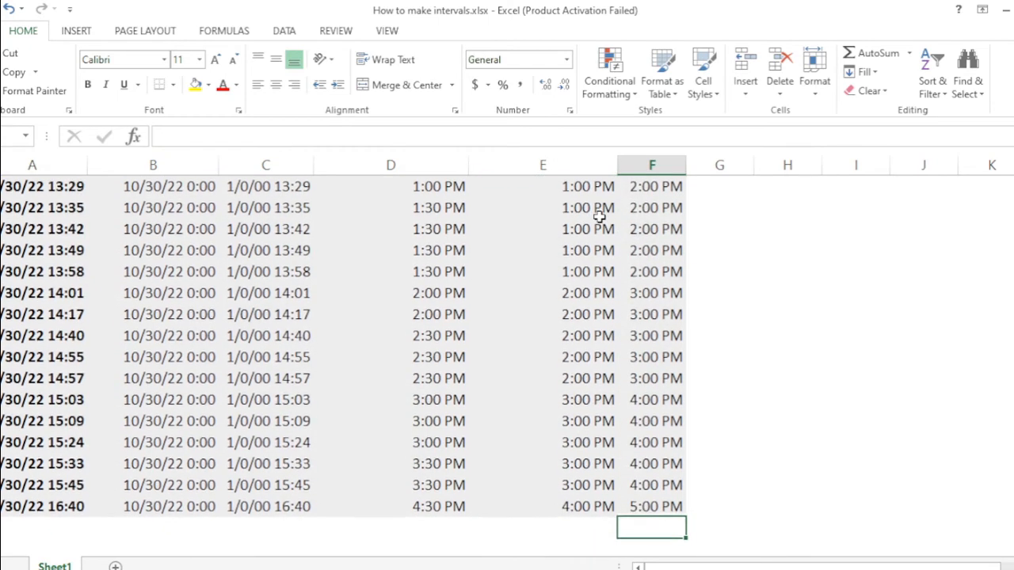
# Step: Compare the rounded-up times in column F with the rounded-down times in column E, working up from row 18
pyautogui.press('Up')
pyautogui.press('Left')
pyautogui.press('Right')
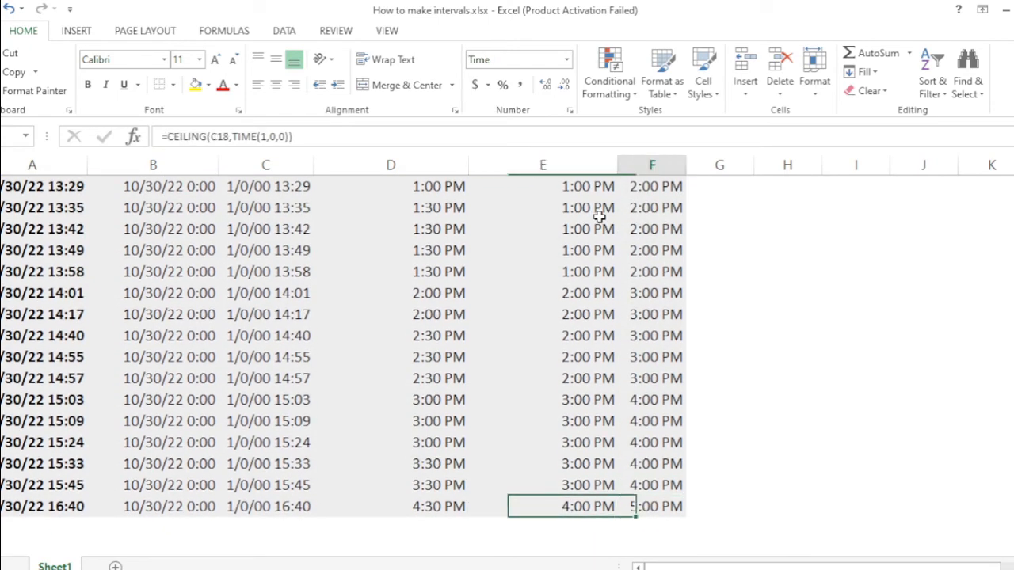
pyautogui.press('Left')
pyautogui.press('Up')
pyautogui.press('Right')
pyautogui.press('Left')
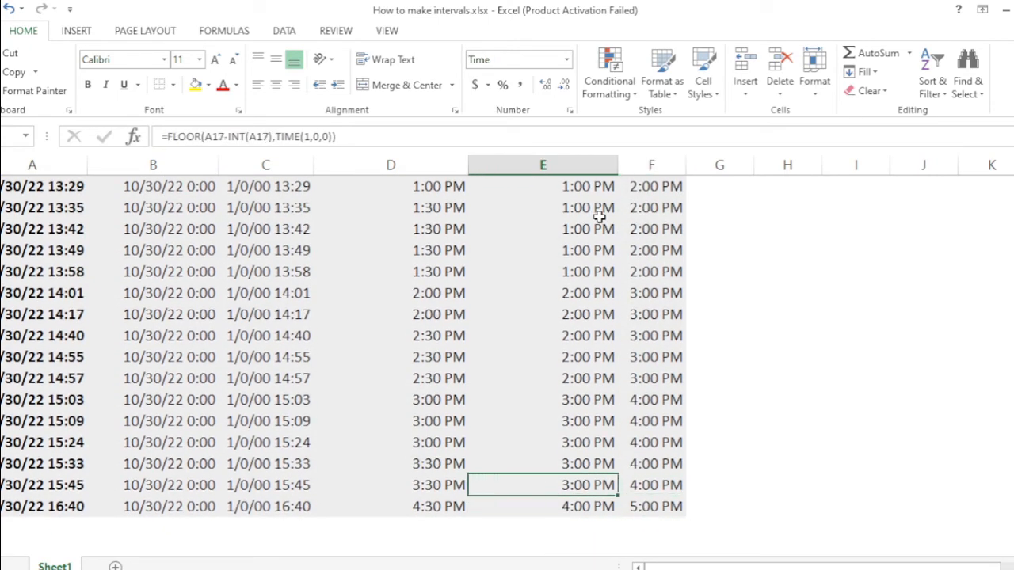
pyautogui.press('Up')
pyautogui.press('Up')
pyautogui.press('Up')
pyautogui.press('Up')
pyautogui.press('Up')
pyautogui.press('Right')
pyautogui.press('Up')
pyautogui.press('Up')
pyautogui.press('Up')
pyautogui.press('Up')
pyautogui.press('Up')
pyautogui.press('Up')
pyautogui.press('Up')
pyautogui.press('Up')
pyautogui.press('Up')
pyautogui.press('Up')
# Step: Enter the heading Ceiling in F1
pyautogui.press('Up')
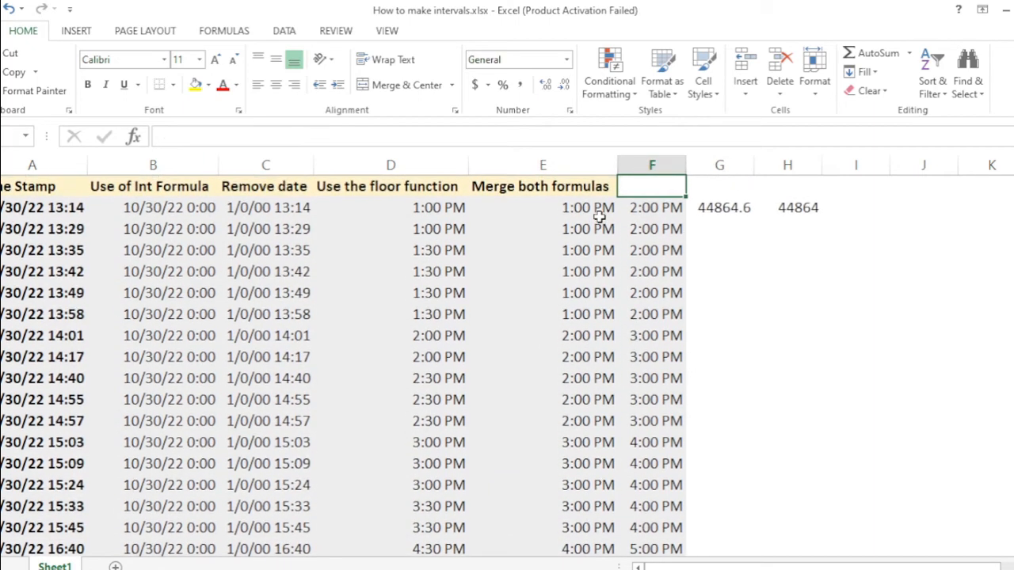
pyautogui.write('Ci')
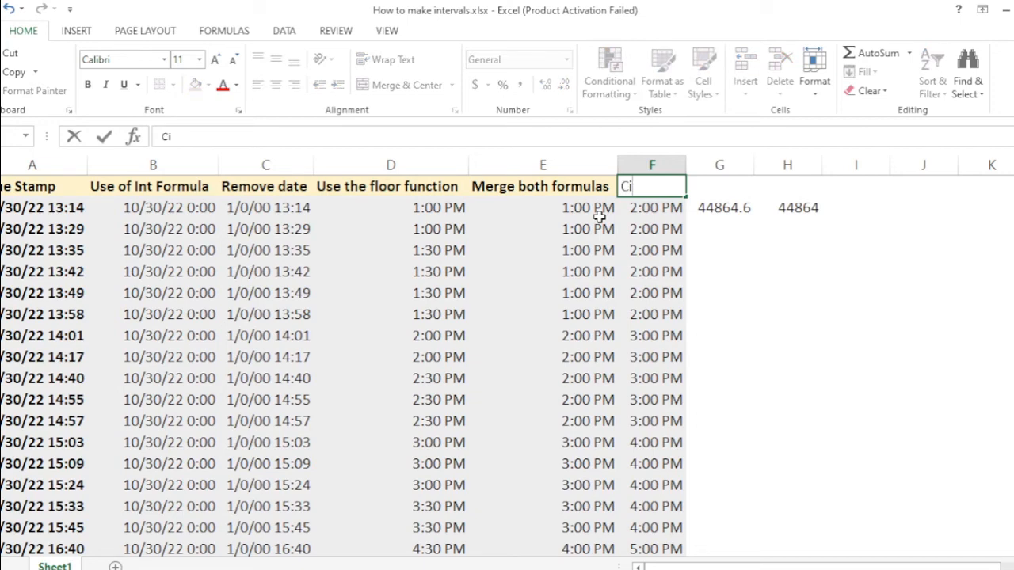
pyautogui.press('BackSpace')
pyautogui.write('eiling')
pyautogui.press('Return')
pyautogui.press('Up')
pyautogui.press('Down')
# Step: Clear the two leftover serial-number values in G2:H2
pyautogui.press('Right')
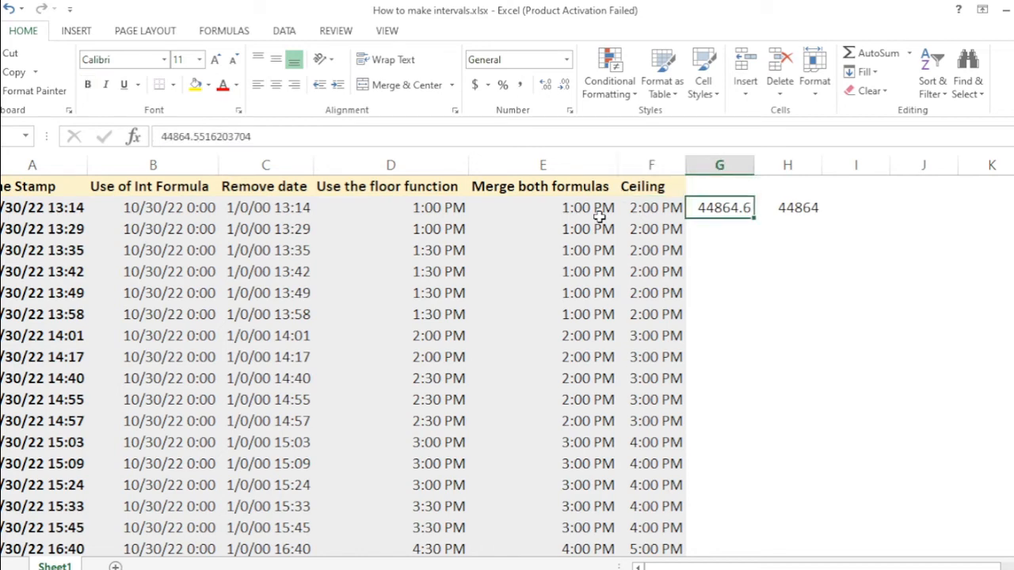
pyautogui.hotkey('shift', 'Right')
pyautogui.press('Delete')
pyautogui.press('Up')
pyautogui.press('Left')
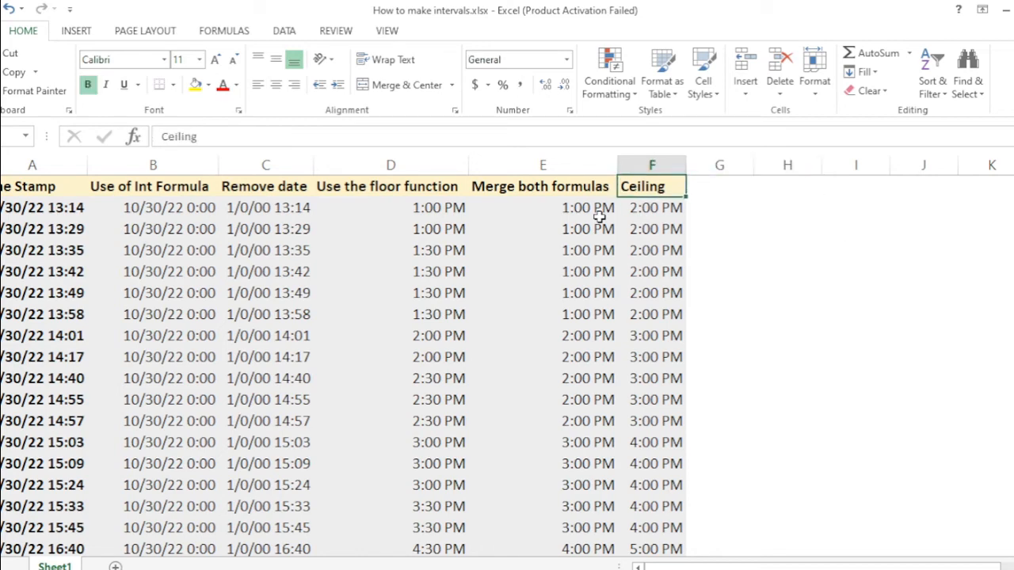
# Step: Begin a ceiling formula in G2, beside the first one-hour CEILING result
pyautogui.press('Down')
pyautogui.press('Right')
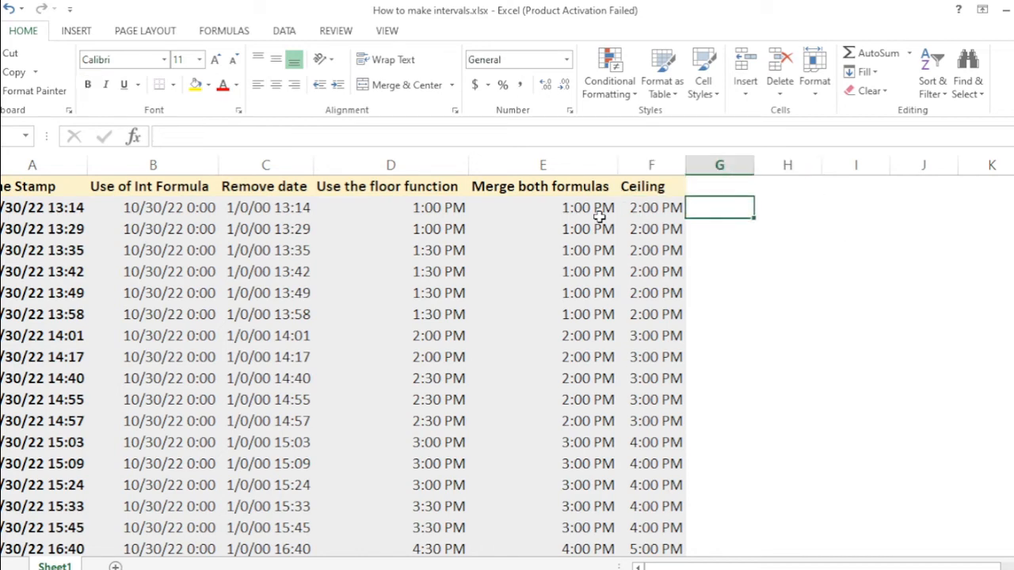
pyautogui.write('=')
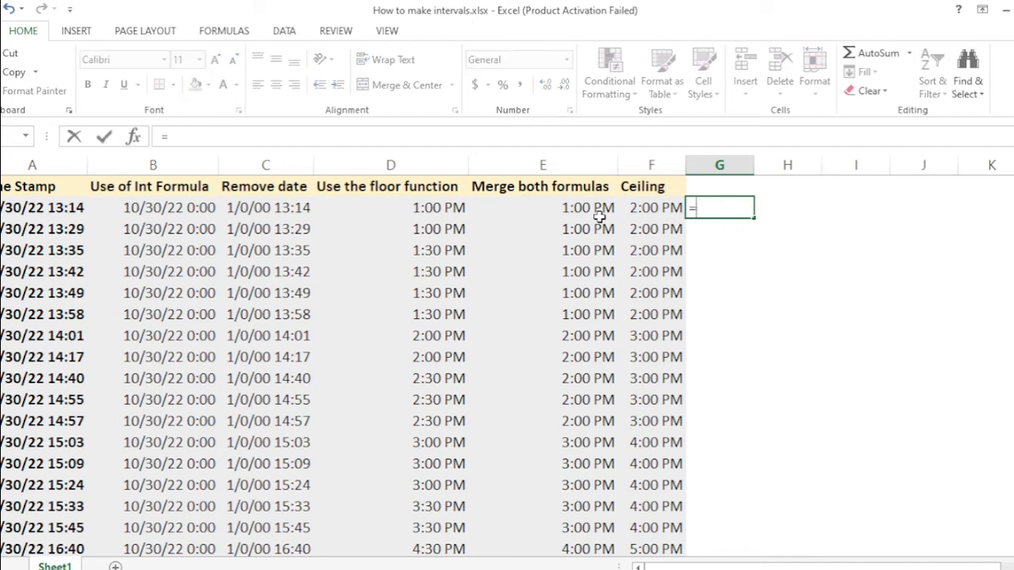
pyautogui.write('ceiling')
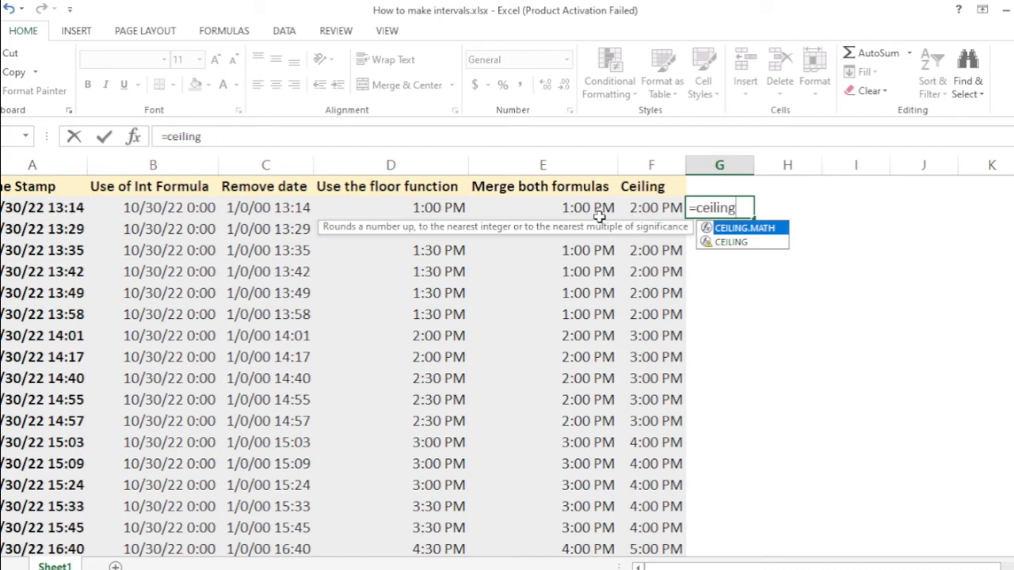
pyautogui.press('Tab')
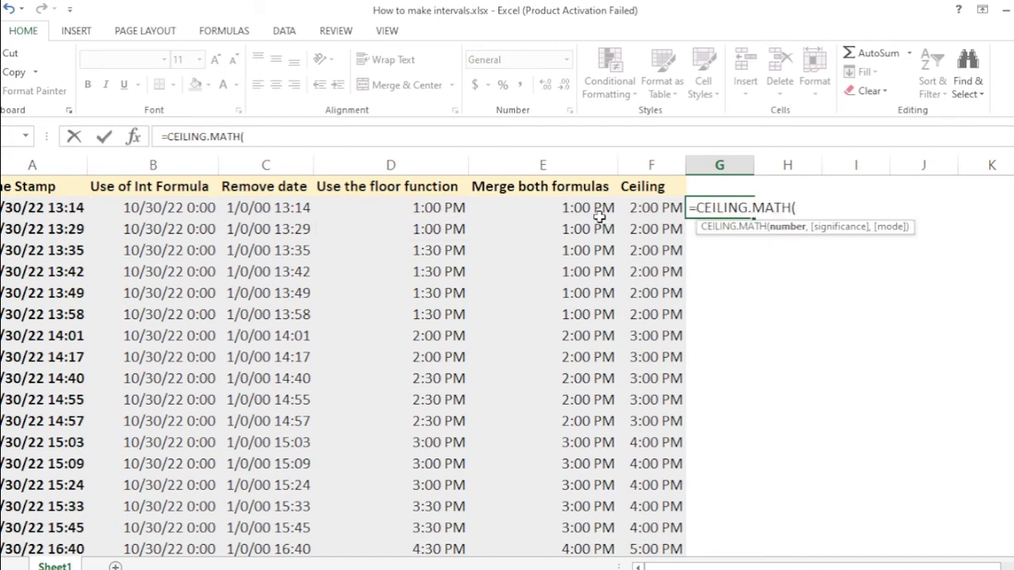
pyautogui.press('BackSpace')
pyautogui.press('BackSpace')
pyautogui.press('BackSpace')
pyautogui.press('BackSpace')
pyautogui.press('BackSpace')
pyautogui.press('BackSpace')
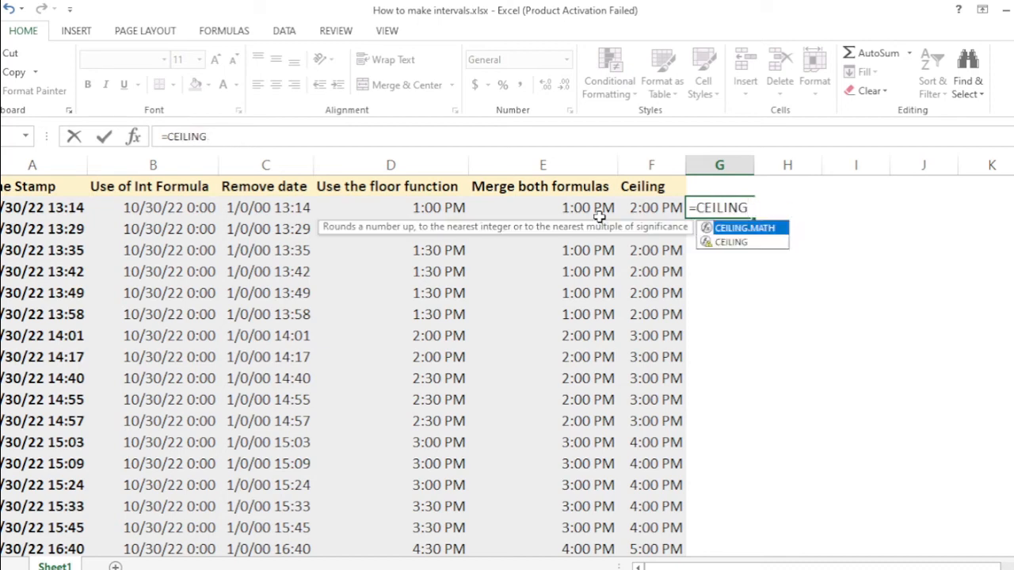
# Step: Complete the G2 formula as =CEILING(C2,TIME(00,30,00)) for 30-minute rounding up and enter it
pyautogui.press('Down')
pyautogui.press('Tab')
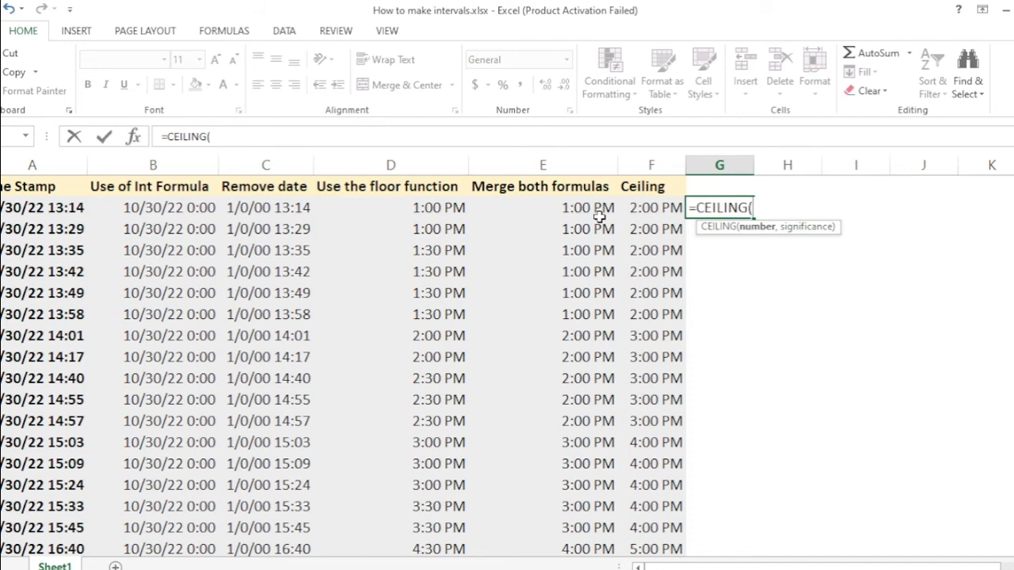
pyautogui.press('Left')
pyautogui.press('Left')
pyautogui.press('Left')
pyautogui.press('Left')
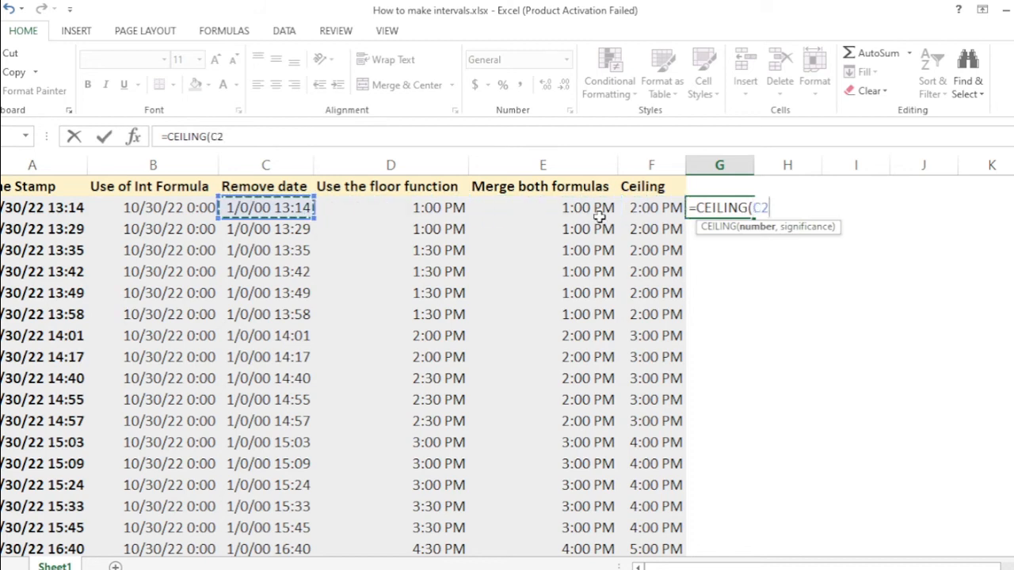
pyautogui.write(',')
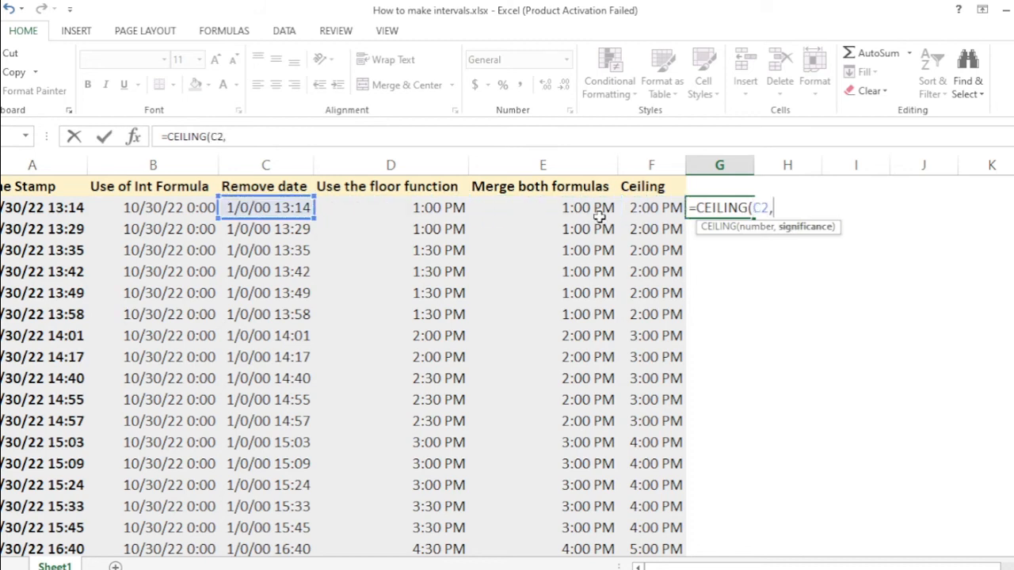
pyautogui.write('time')
pyautogui.press('Tab')
pyautogui.write('00,')
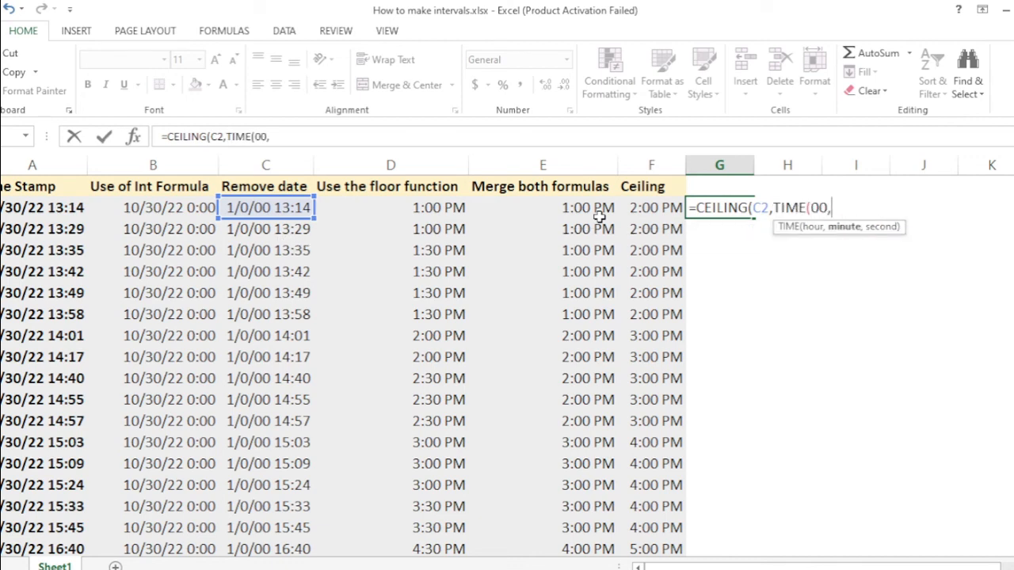
pyautogui.write('30,00))')
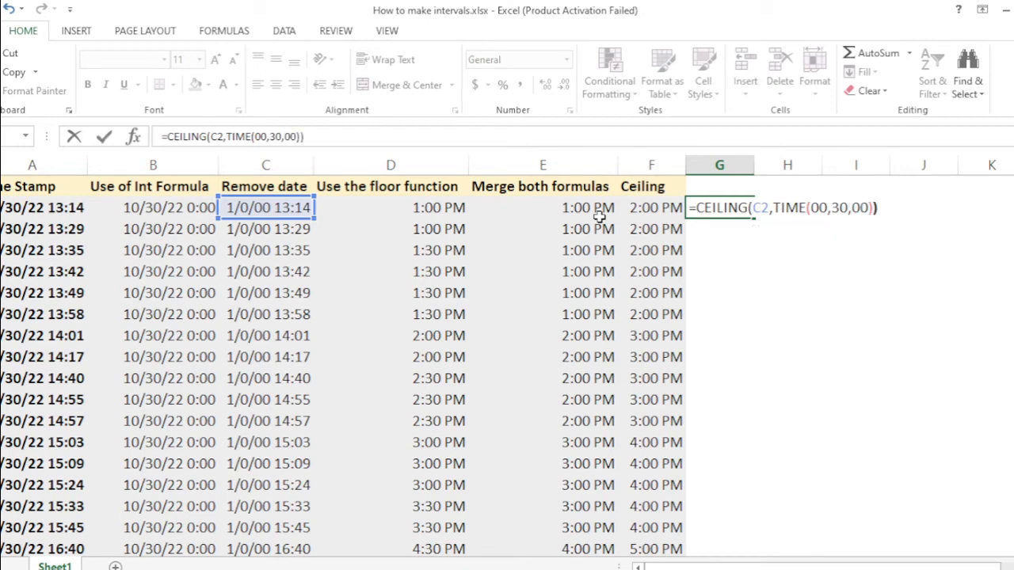
pyautogui.press('Return')
# Step: Fill the 30-minute CEILING formula from G2 down through G18
pyautogui.press('Left')
pyautogui.hotkey('ctrl', 'Down')
pyautogui.press('Right')
pyautogui.hotkey('ctrl', 'shift', 'Up')
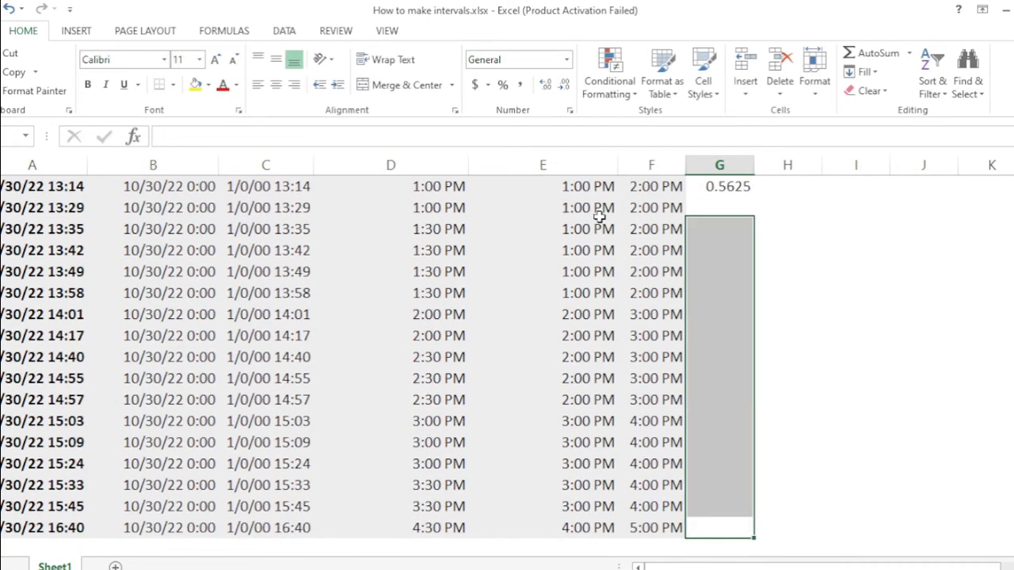
pyautogui.hotkey('ctrl', 'd')
pyautogui.hotkey('ctrl', 'Up')
pyautogui.scroll(1, 599, 217)
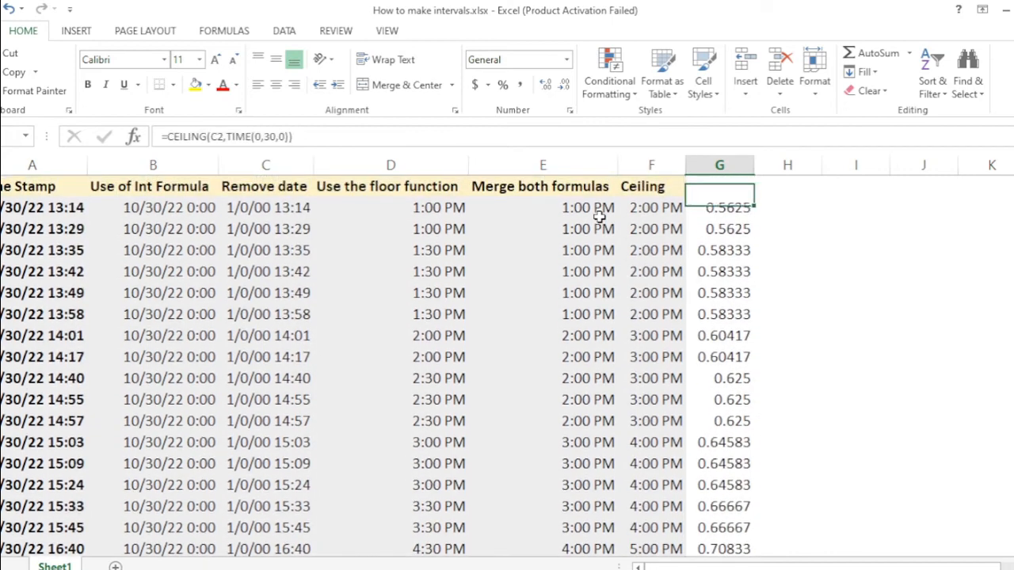
# Step: Copy the time formatting of F2 onto G2:G18 using Paste Special with the Formats option
pyautogui.press('Left')
pyautogui.hotkey('ctrl', 'c')
pyautogui.press('Right')
pyautogui.press('alt')
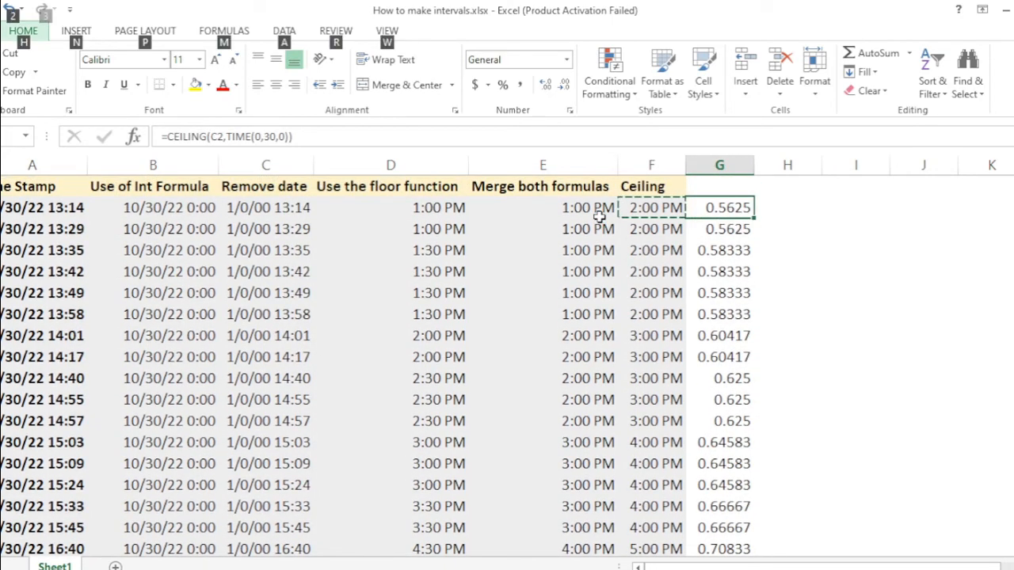
pyautogui.press('e')
pyautogui.hotkey('ctrl', 'shift', 'Down')
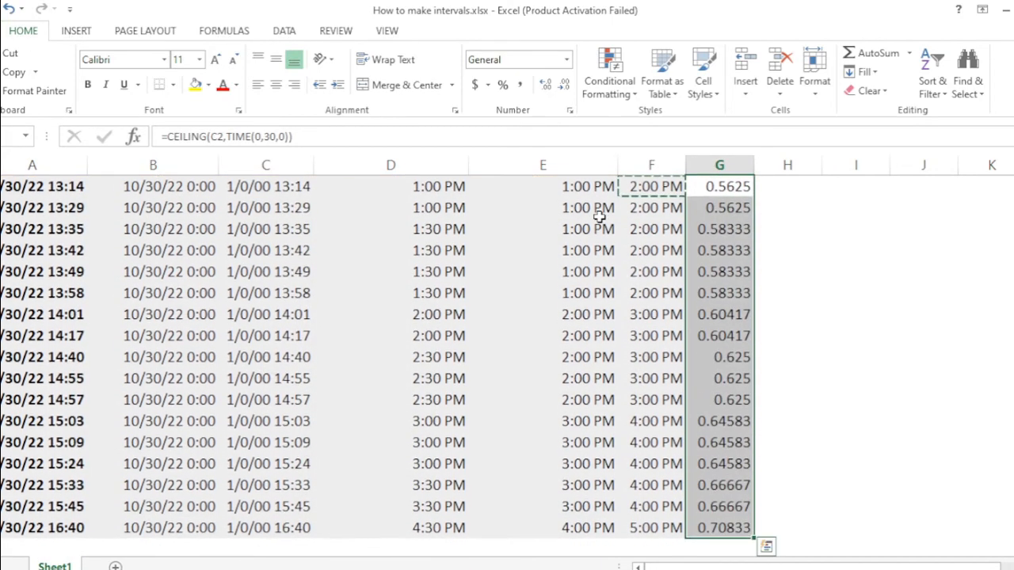
pyautogui.hotkey('alt', 'e')
pyautogui.press('s')
pyautogui.press('t')
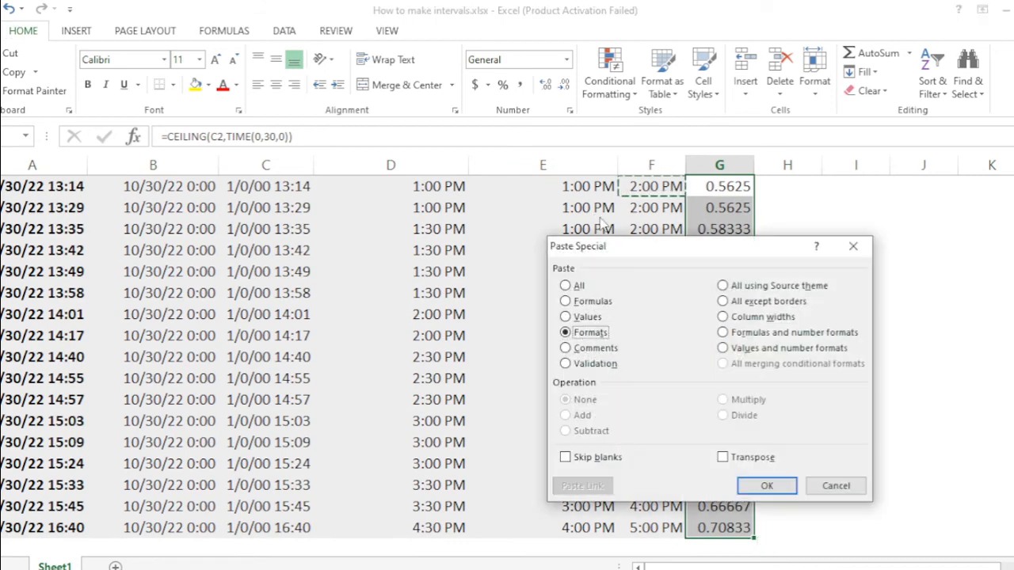
pyautogui.press('Return')
pyautogui.hotkey('ctrl', 'Down')
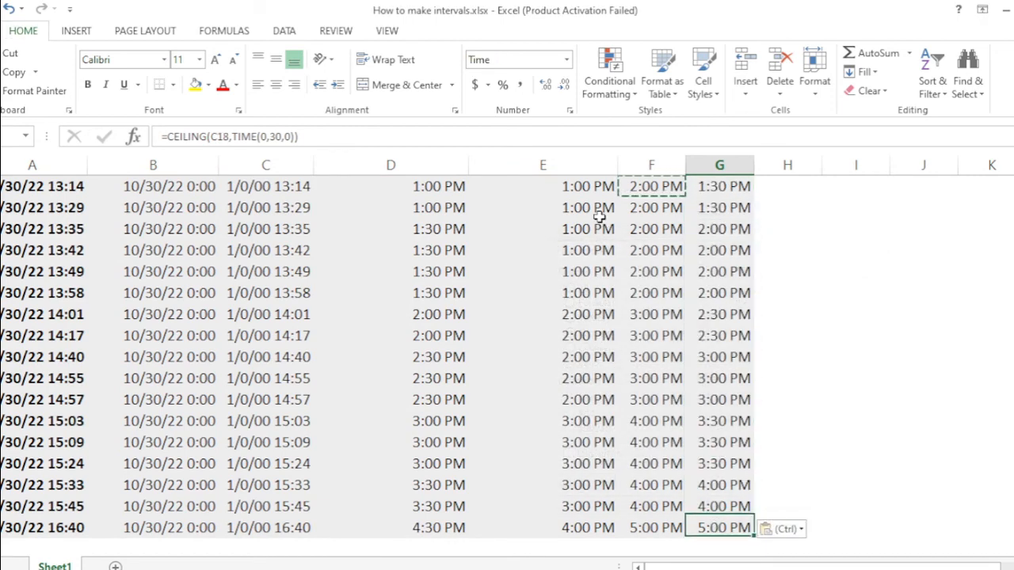
# Step: Copy the "Ceiling" header from F1 into G1 above the 30-minute rounding-up results
pyautogui.press('Up')
pyautogui.hotkey('ctrl', 'Up')
pyautogui.press('Up')
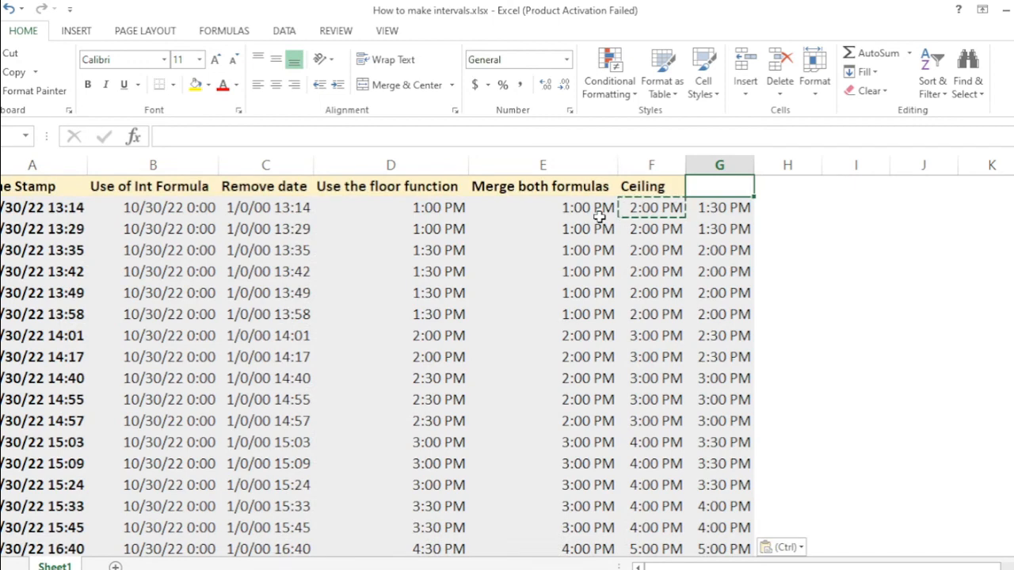
pyautogui.press('Left')
pyautogui.hotkey('ctrl', 'c')
pyautogui.press('Right')
pyautogui.hotkey('ctrl', 'v')
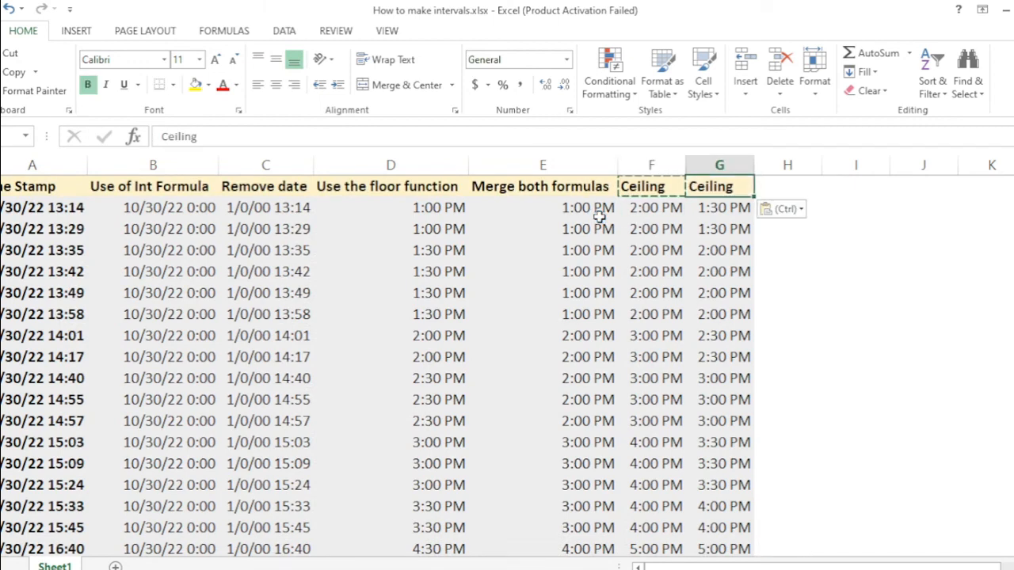
# Step: Review the row 2 formulas across columns A to G, comparing the date removal, FLOOR and CEILING calculations
pyautogui.press('Down')
pyautogui.hotkey('ctrl', 'Down')
pyautogui.hotkey('ctrl', 'Up')
pyautogui.press('Left')
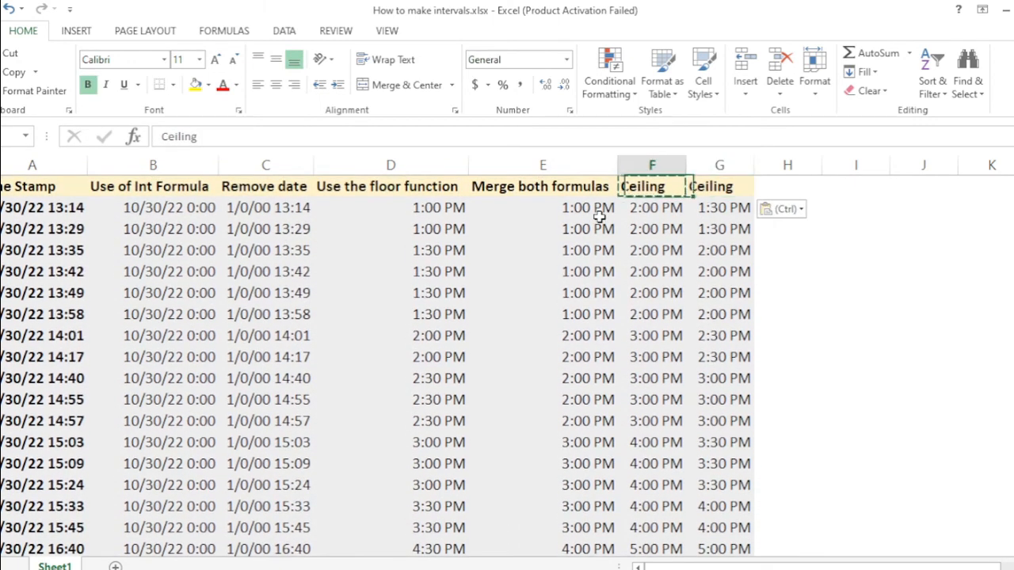
pyautogui.press('Down')
pyautogui.press('Right')
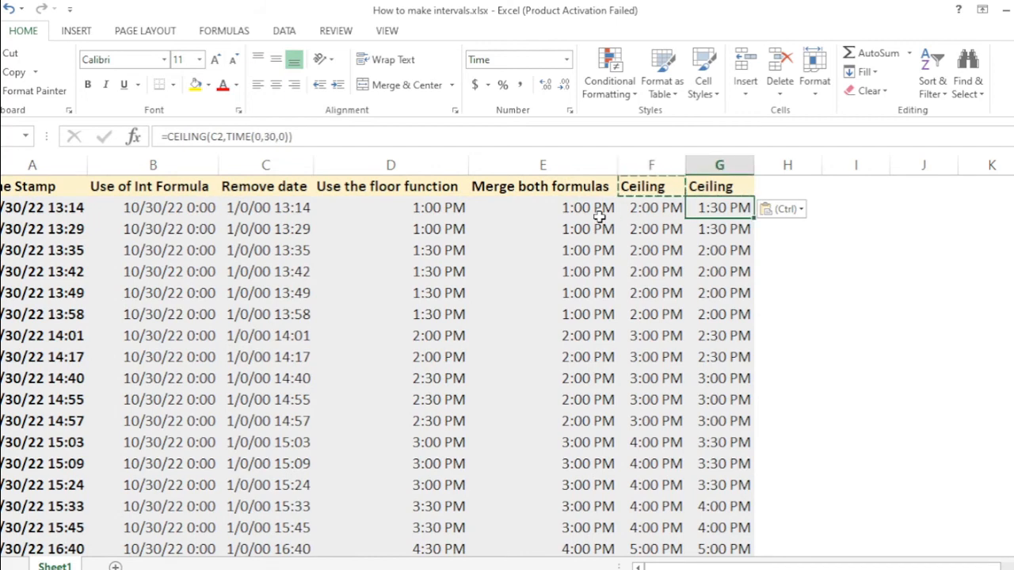
pyautogui.press('Home')
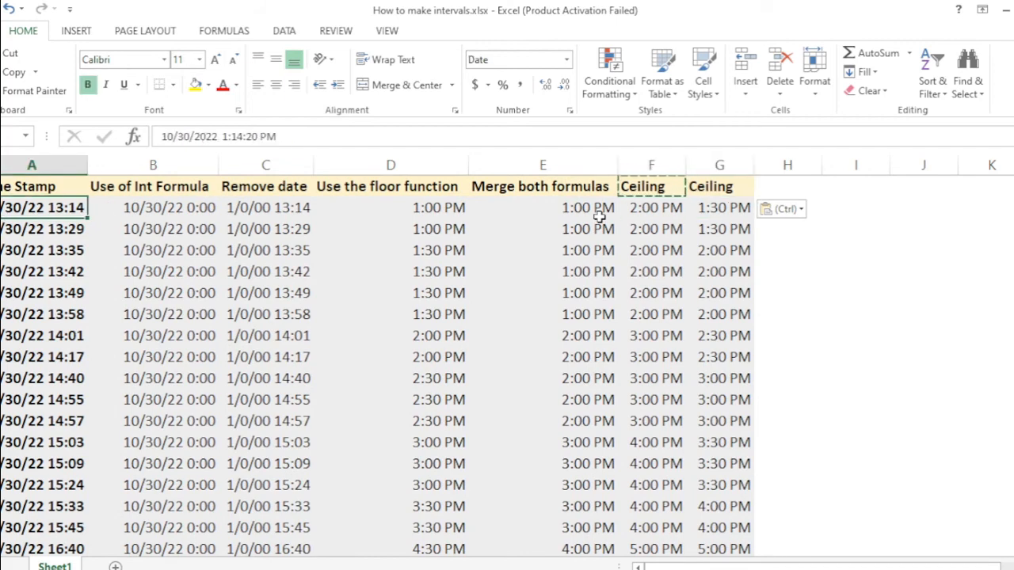
pyautogui.press('Right')
pyautogui.press('Right')
pyautogui.press('Right')
pyautogui.press('Left')
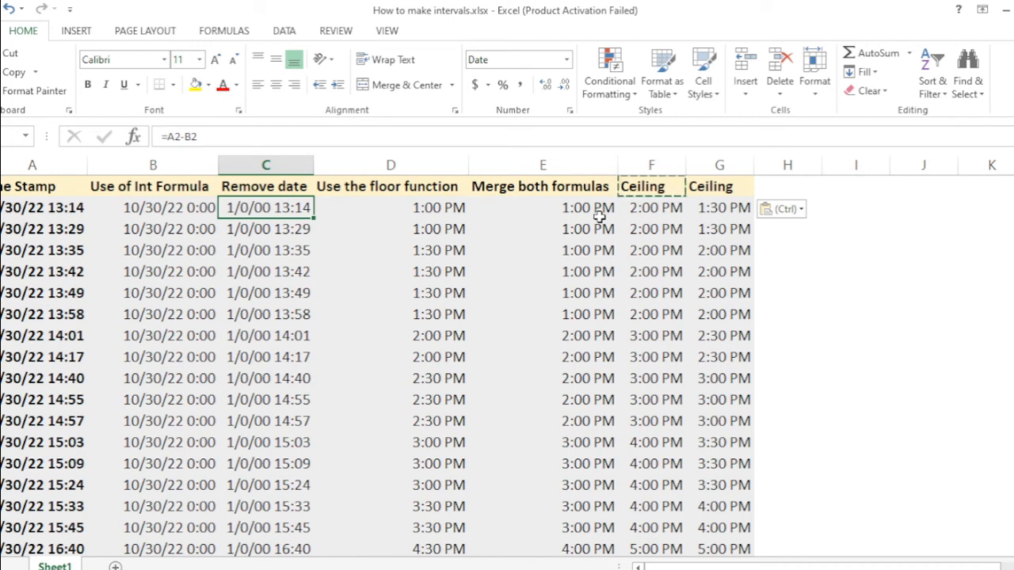
pyautogui.press('Right')
pyautogui.press('Right')
pyautogui.press('Left')
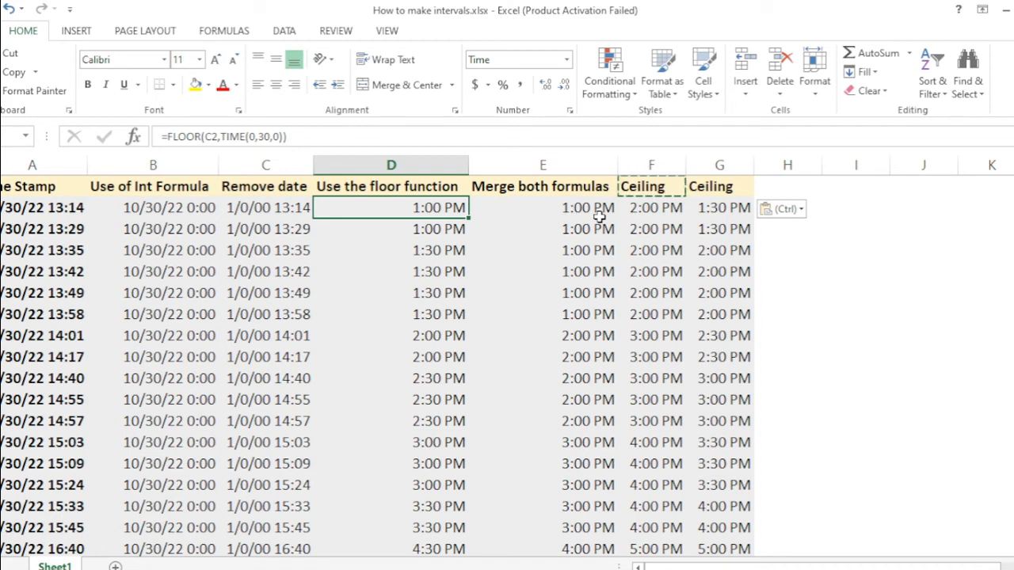
pyautogui.press('Right')
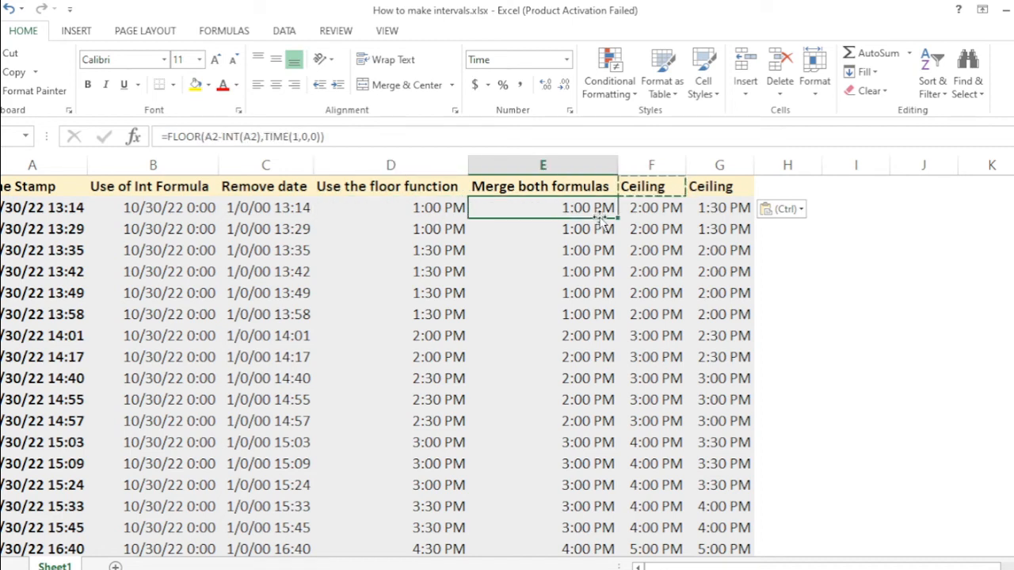
pyautogui.press('Left')
pyautogui.press('Left')
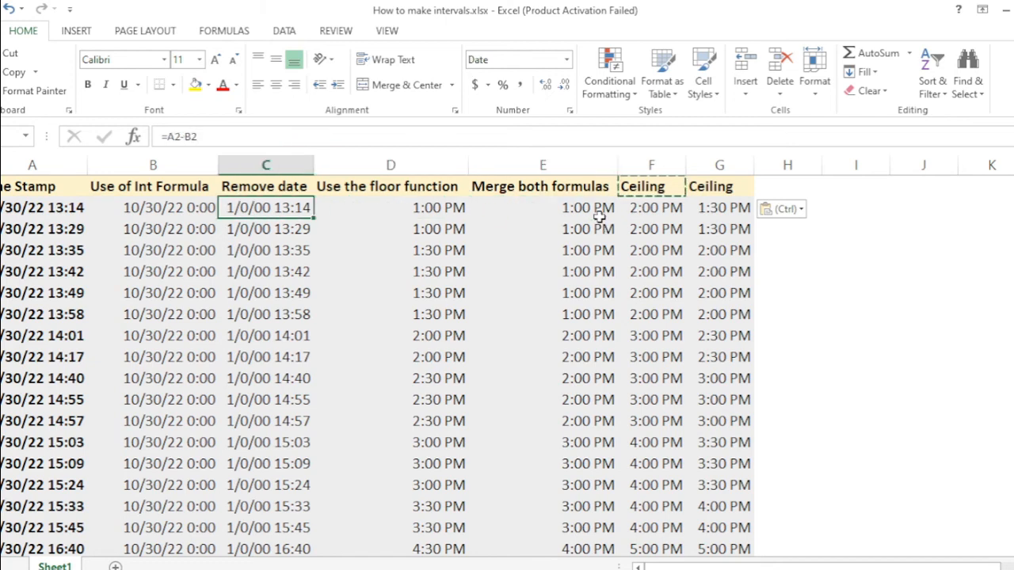
pyautogui.press('Right')
pyautogui.press('Right')
pyautogui.press('Right')
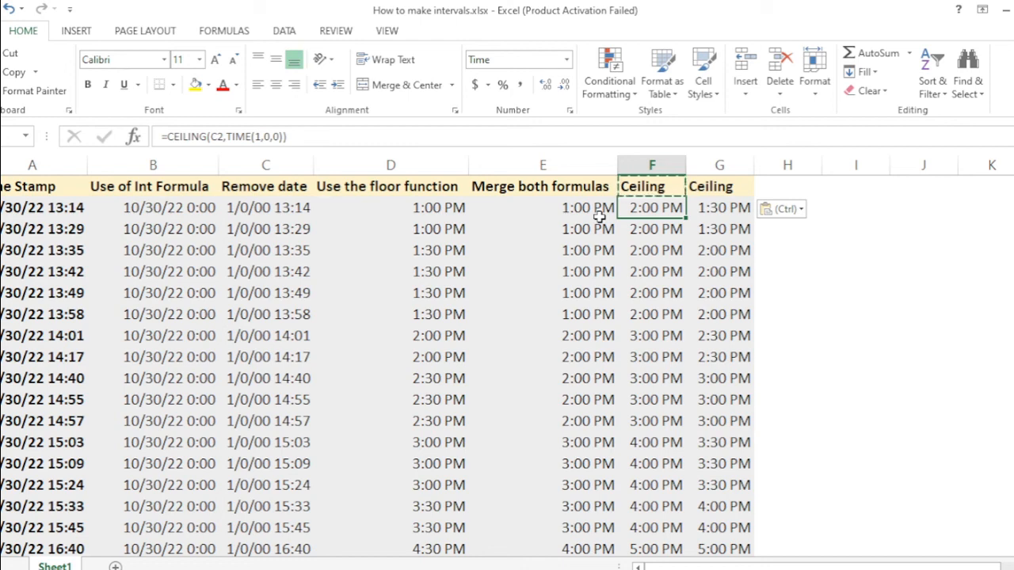
pyautogui.press('Right')
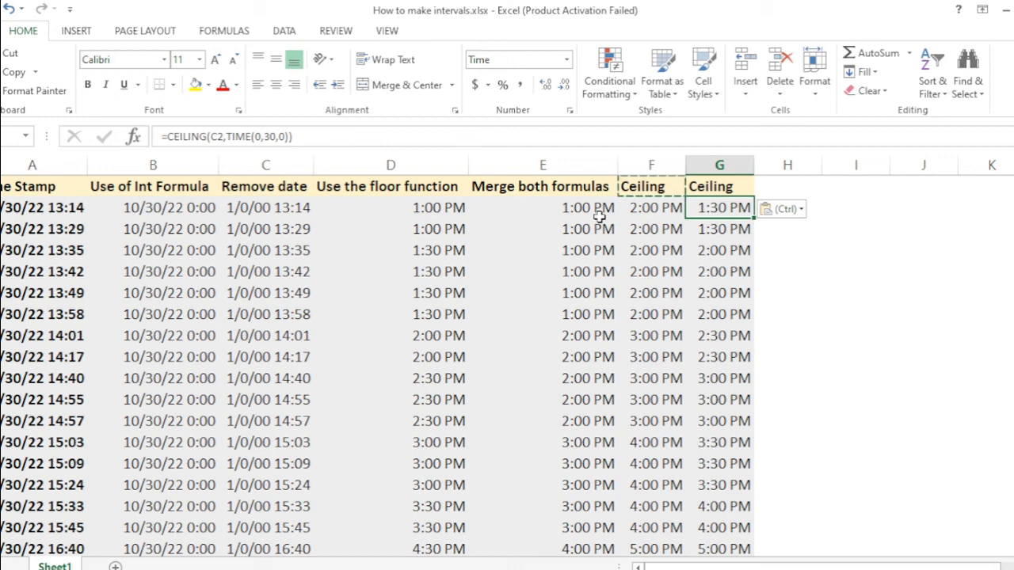
pyautogui.press('Up')
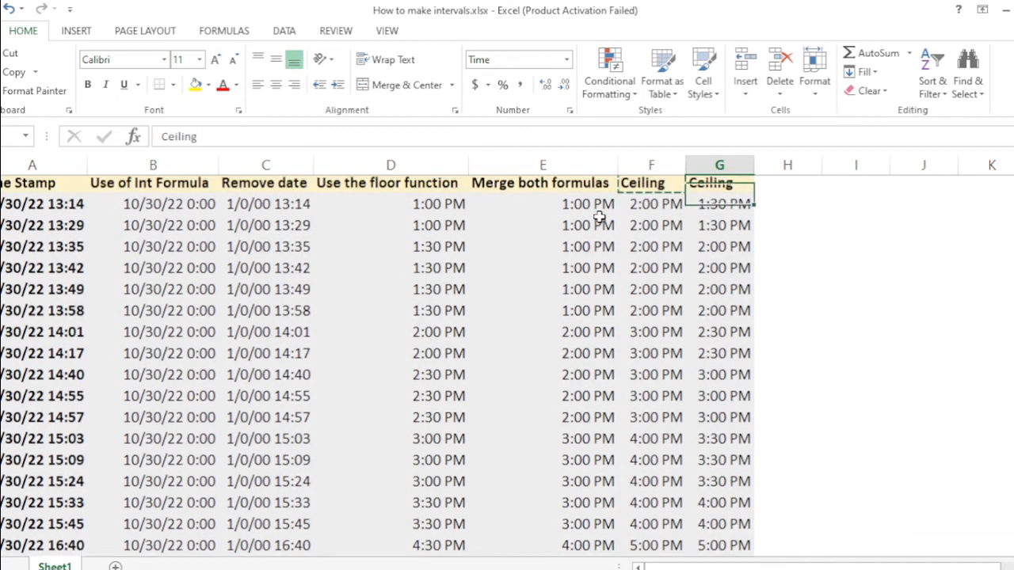
pyautogui.hotkey('ctrl', 'Left')
pyautogui.press('Right')
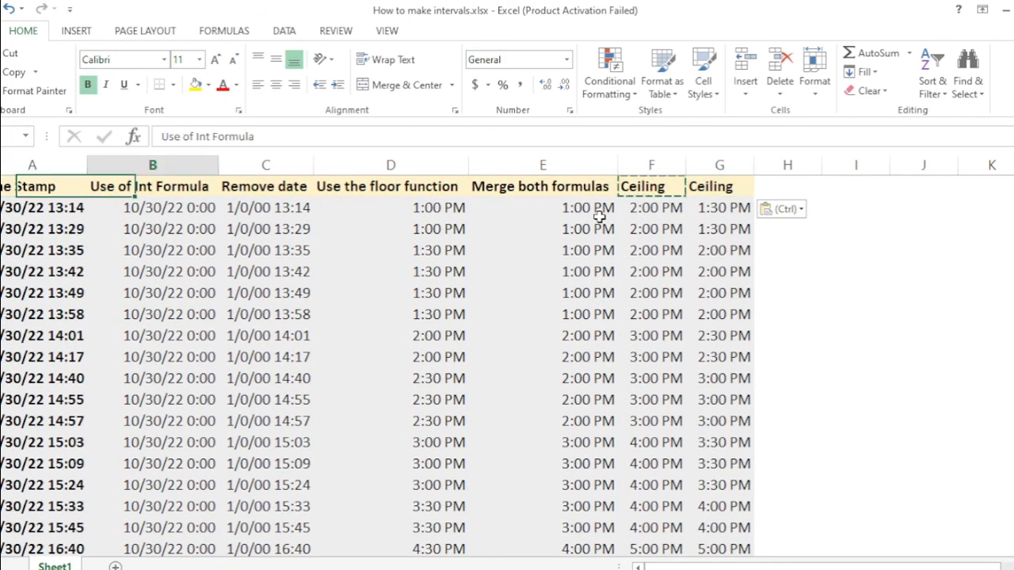
pyautogui.hotkey('ctrl', 'Right')
pyautogui.hotkey('ctrl', 'Left')
pyautogui.hotkey('ctrl', 'Down')
pyautogui.hotkey('ctrl', 'Up')
pyautogui.hotkey('ctrl', 'Right')
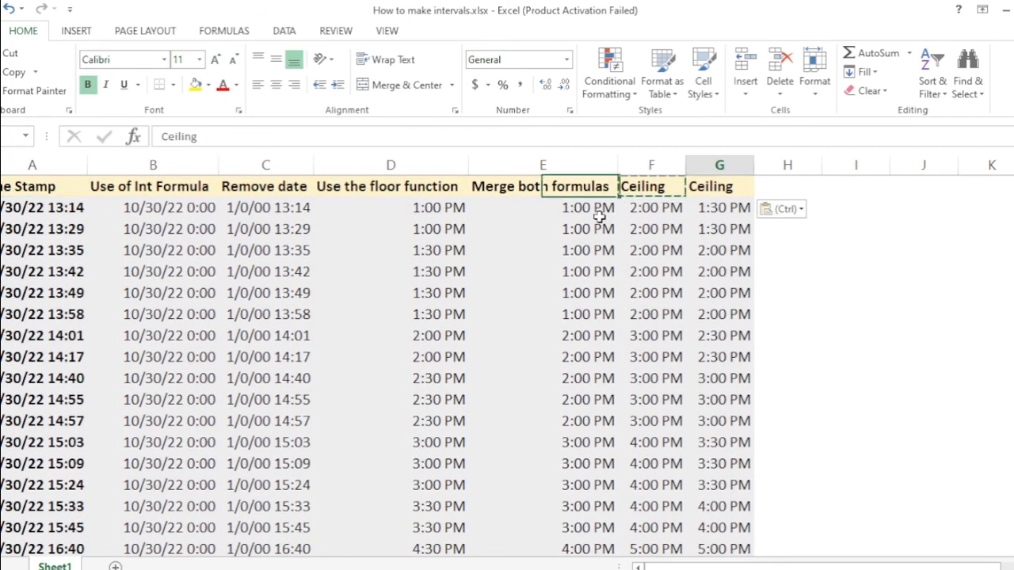
pyautogui.hotkey('ctrl', 'Left')
pyautogui.hotkey('ctrl', 'Down')
pyautogui.press('Up')
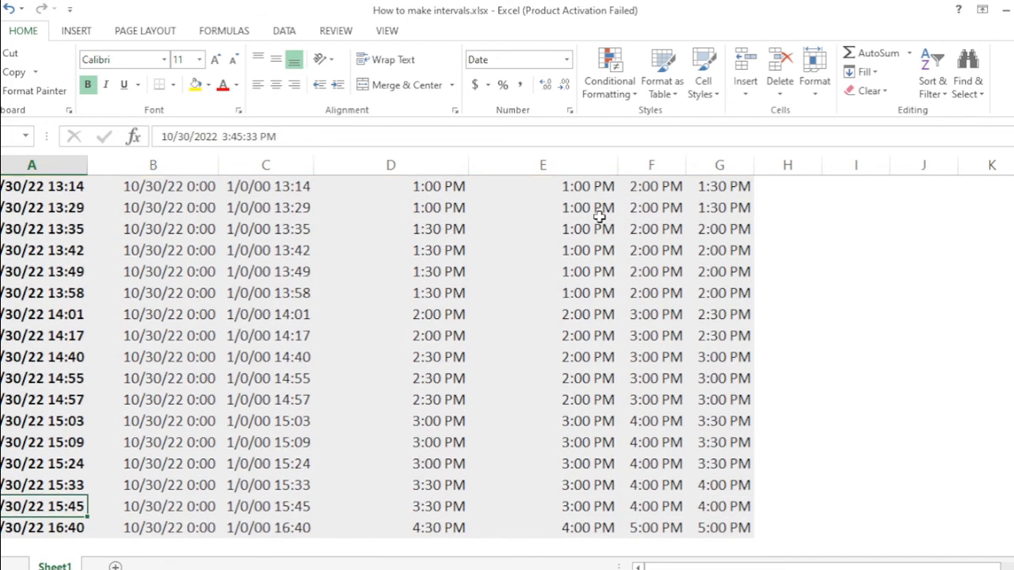
pyautogui.hotkey('ctrl', 'Up')
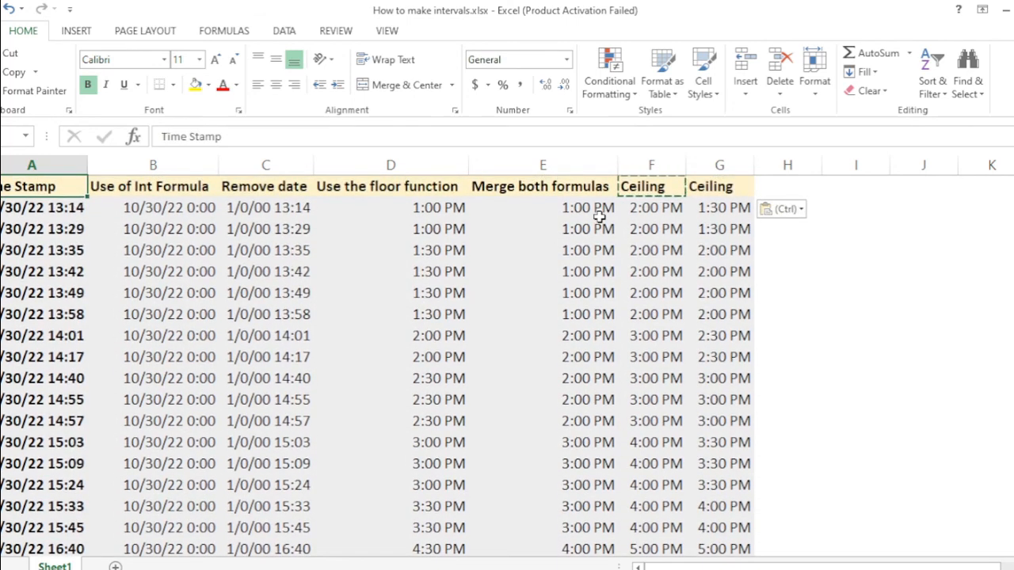
pyautogui.hotkey('ctrl', 'Right')
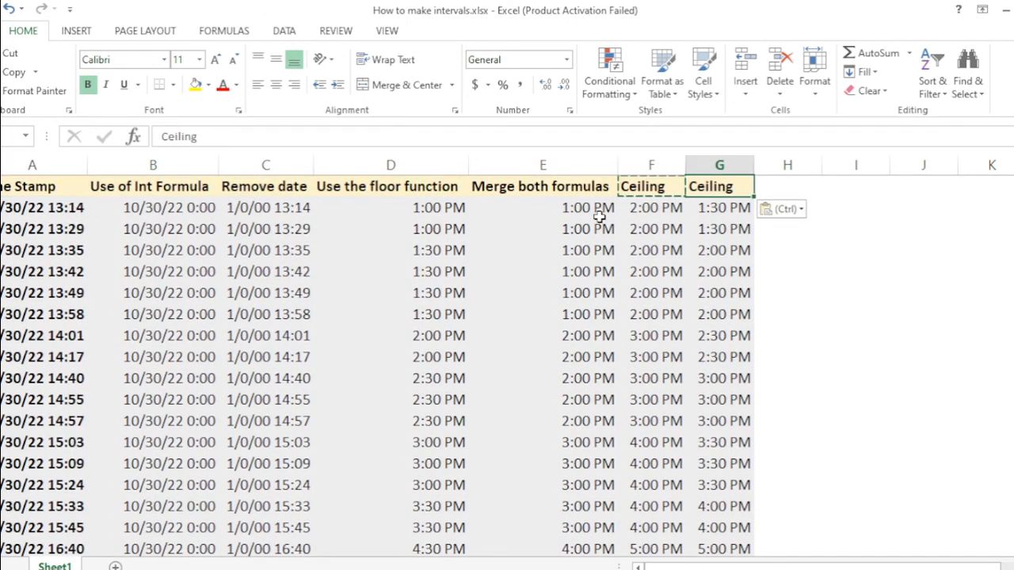
pyautogui.hotkey('ctrl', 'Left')
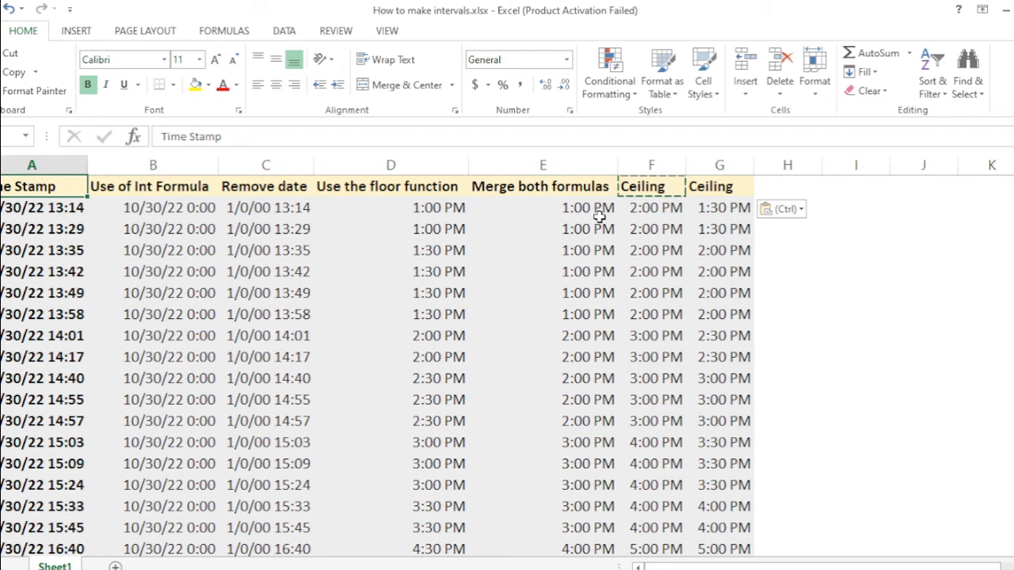
pyautogui.press('Right')
pyautogui.press('Right')
pyautogui.press('Right')
pyautogui.press('Right')
pyautogui.press('Right')
pyautogui.press('Right')
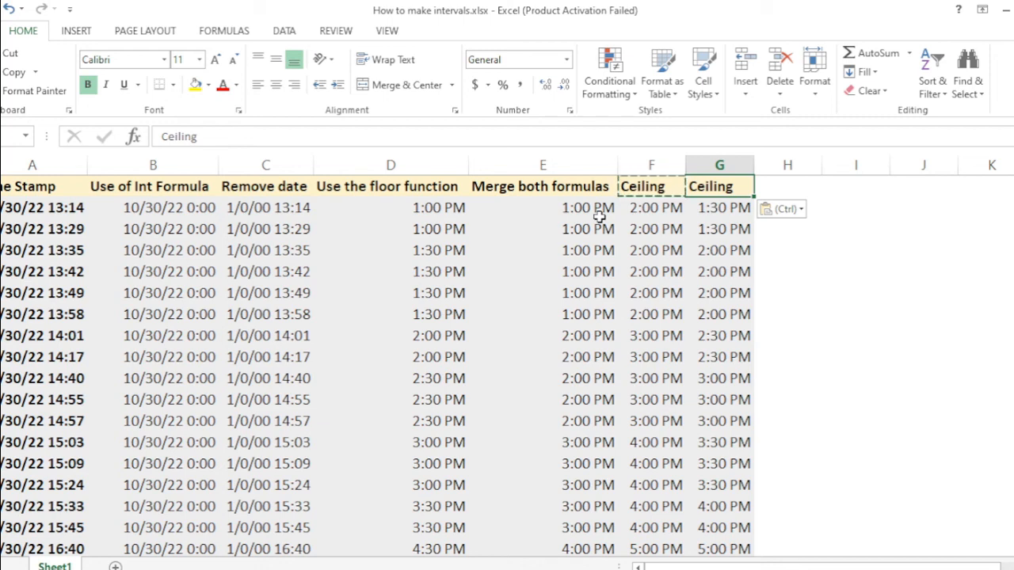
pyautogui.press('Home')
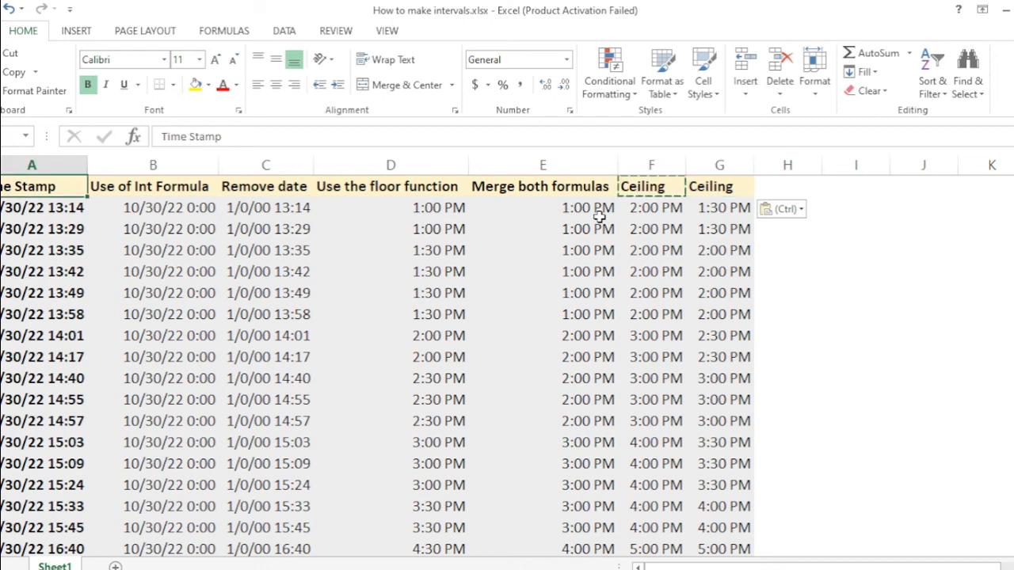